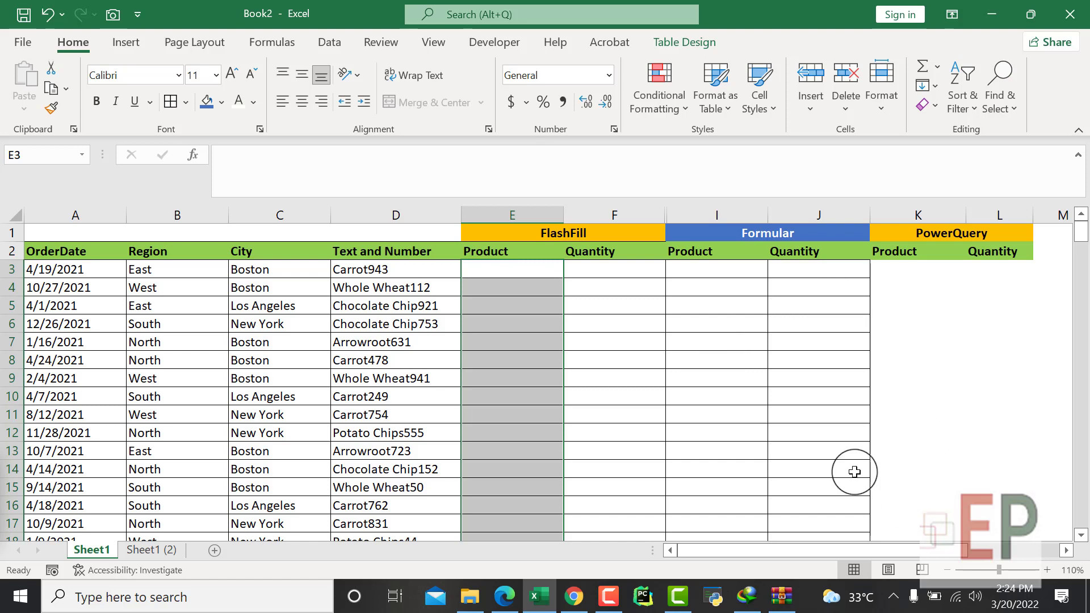
click(589, 374)
click(540, 274)
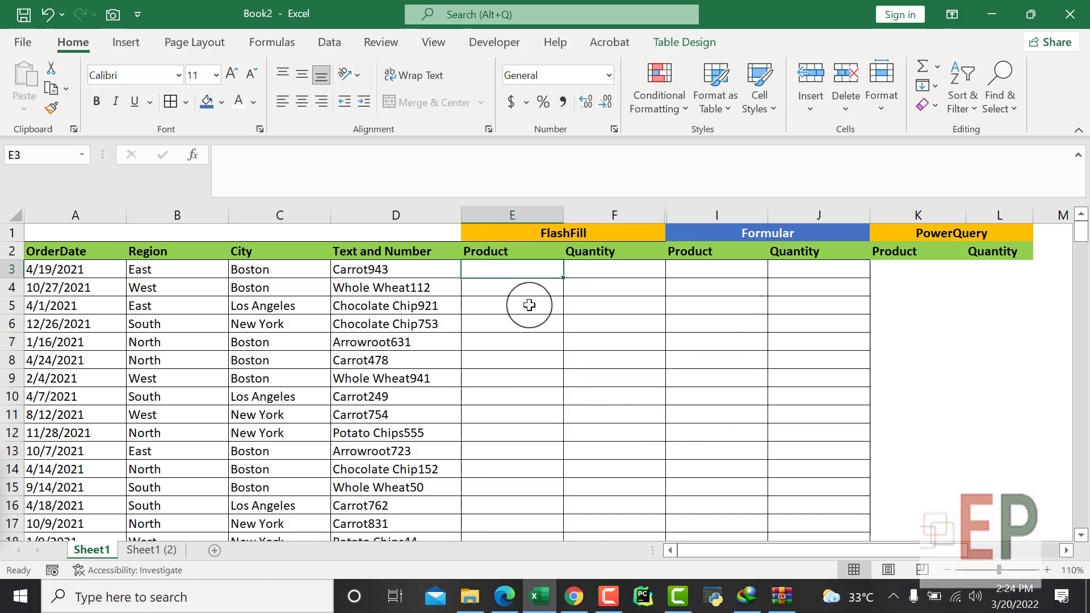
click(500, 430)
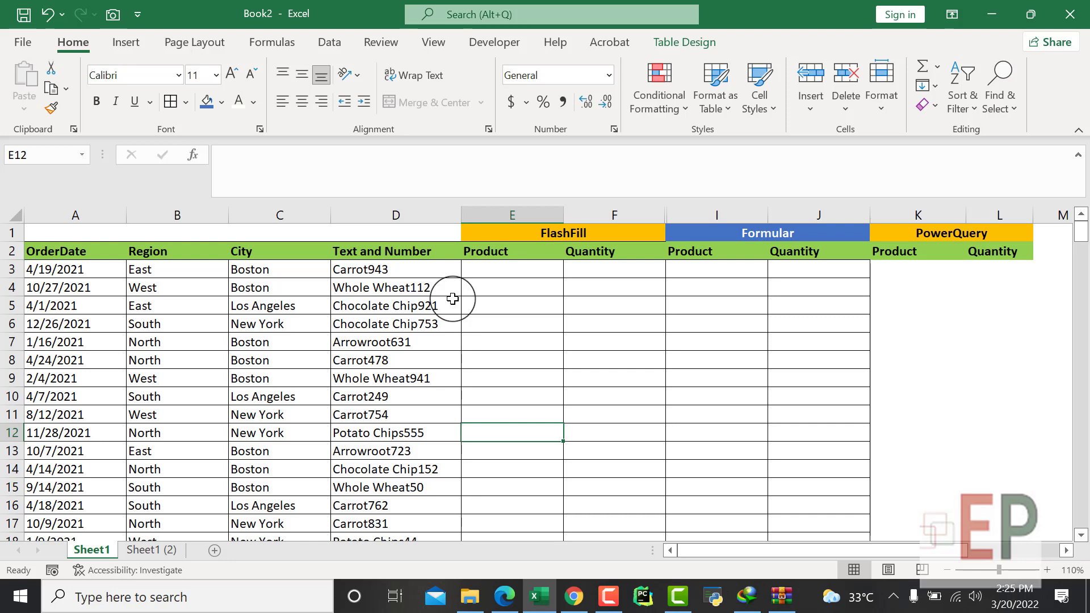
click(523, 321)
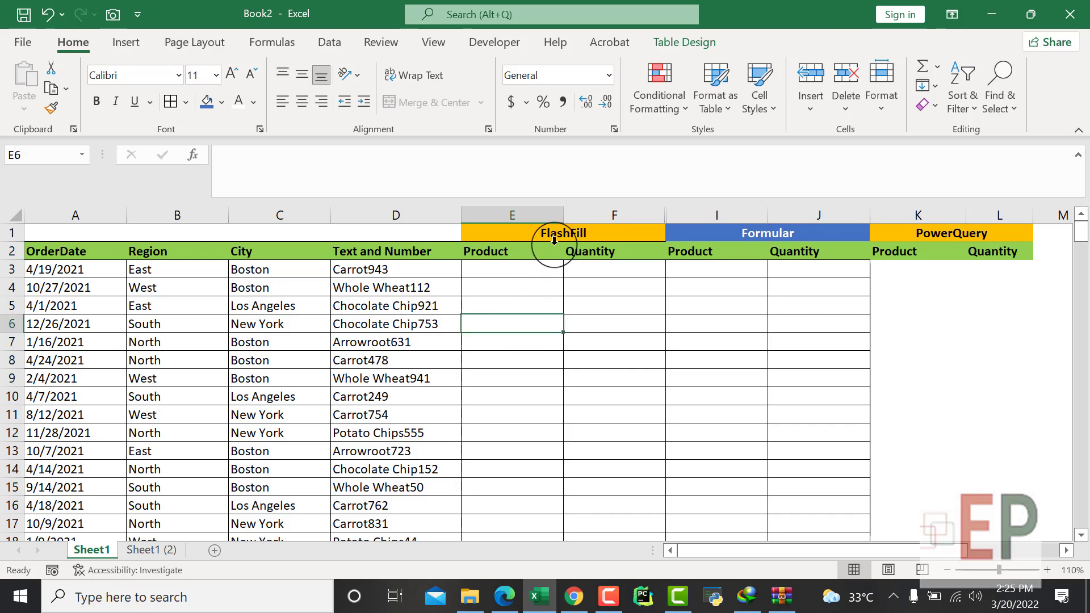
Enter Carrot in cell E3 as the example for the FlashFill Product column
click(513, 270)
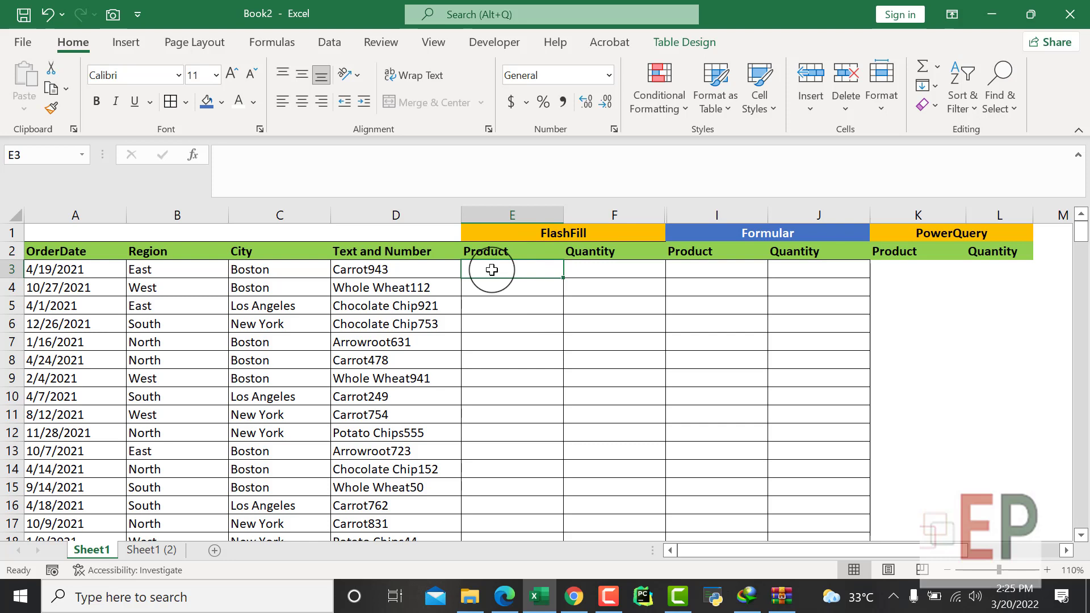
text(=)
key(BackSpace)
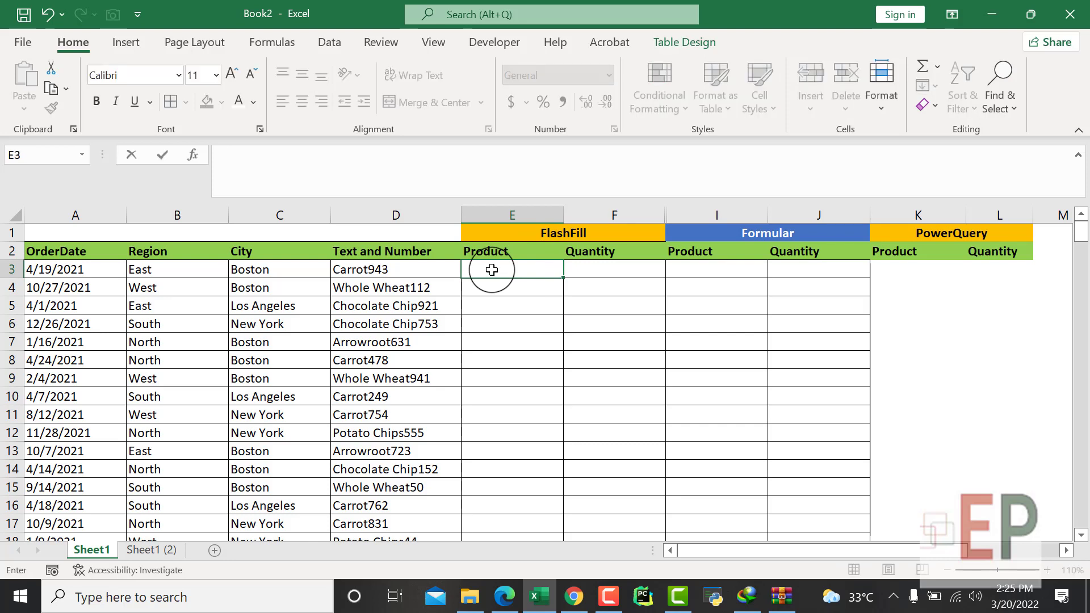
text(Carrot)
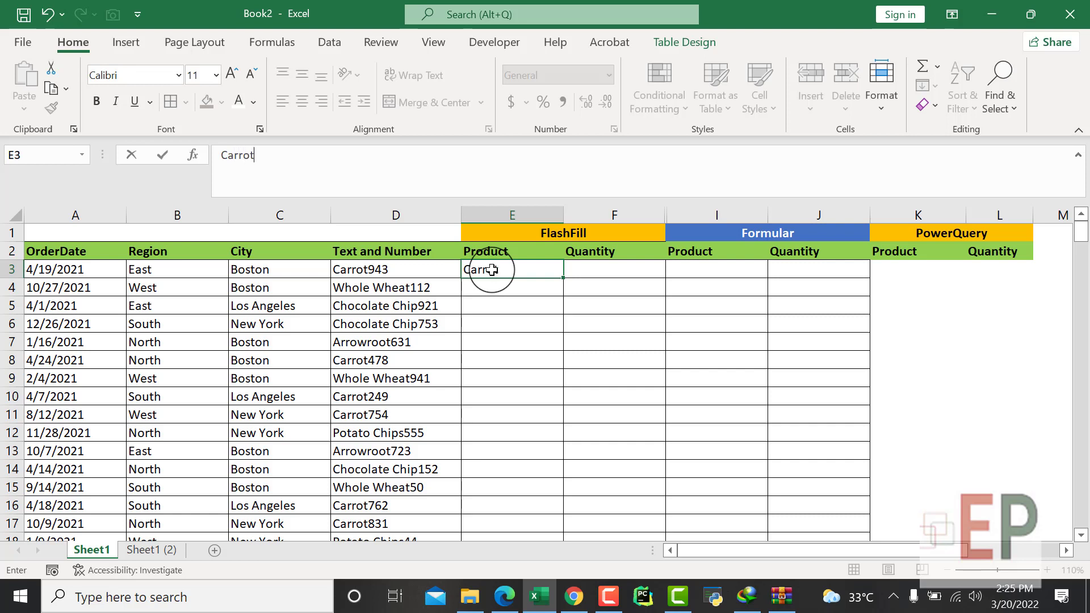
key(Return)
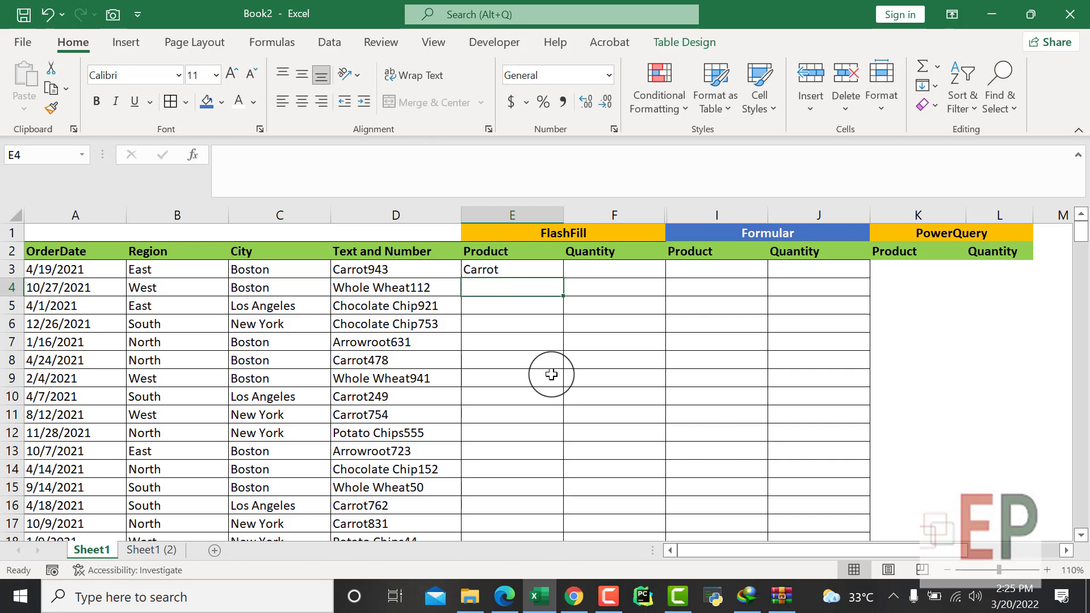
Flash Fill the rest of the FlashFill Product column from E3 down to the last table row
click(493, 271)
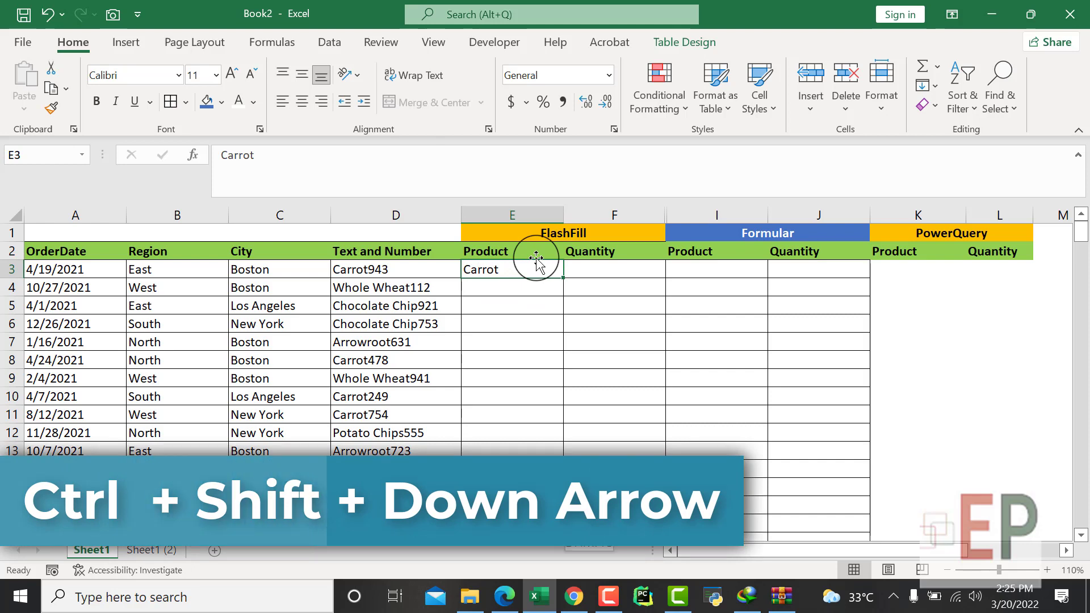
key(ctrl+shift+Down)
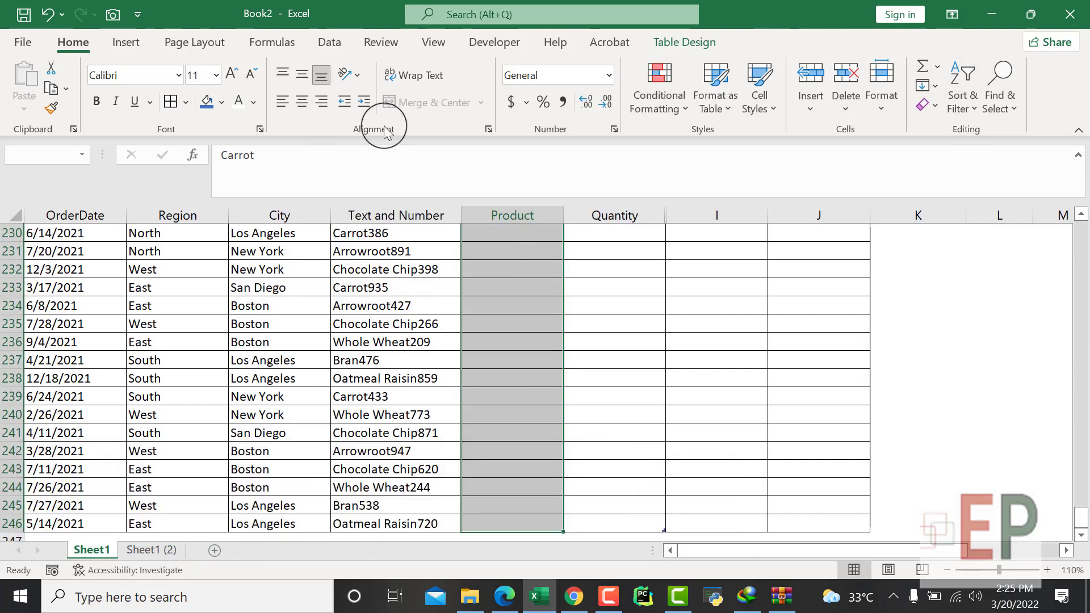
click(934, 91)
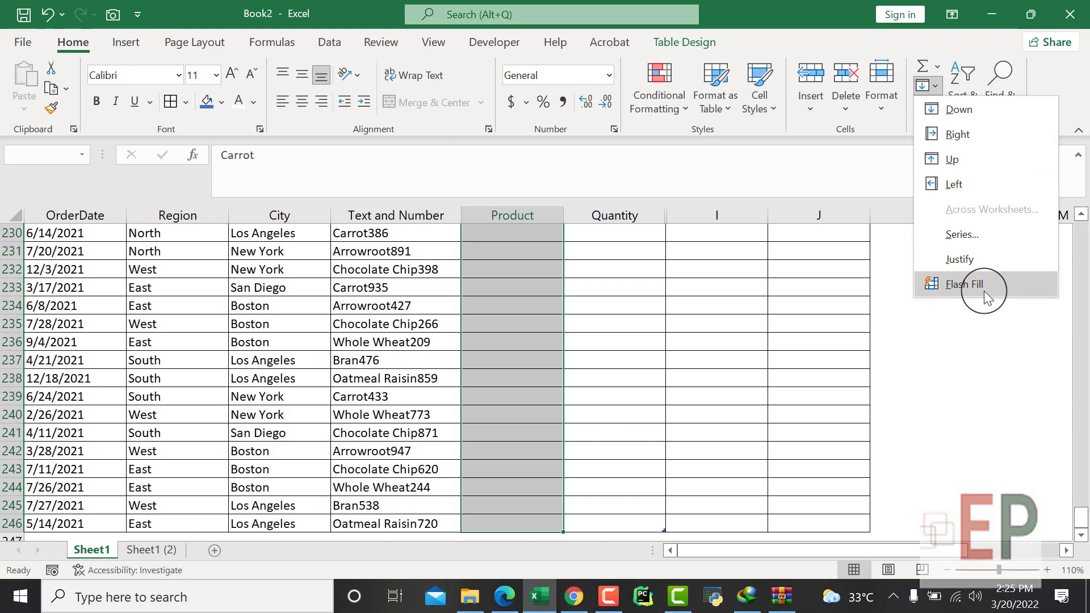
click(970, 282)
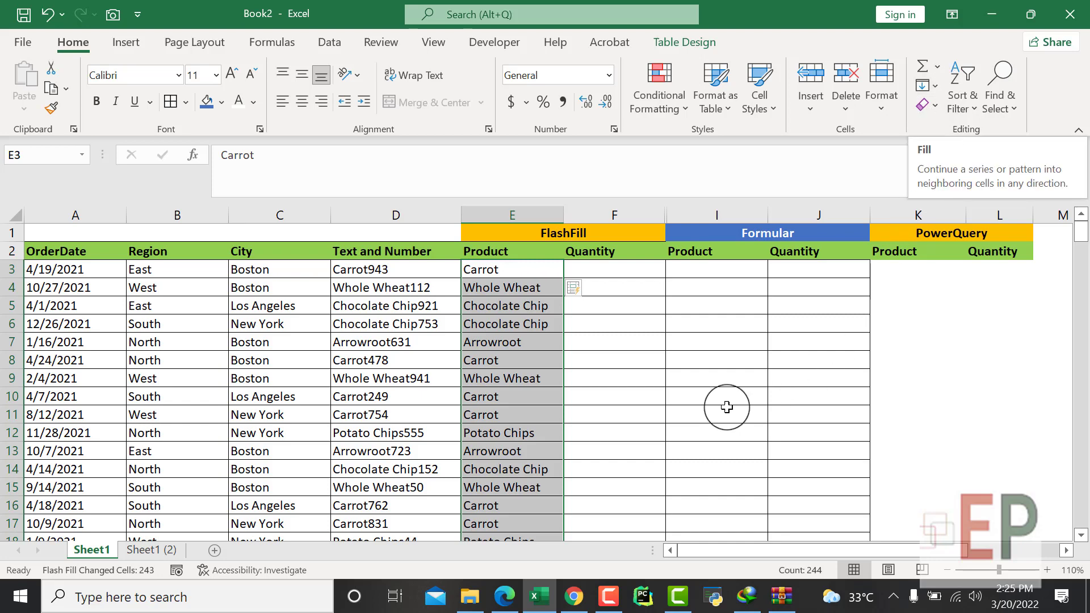
click(608, 413)
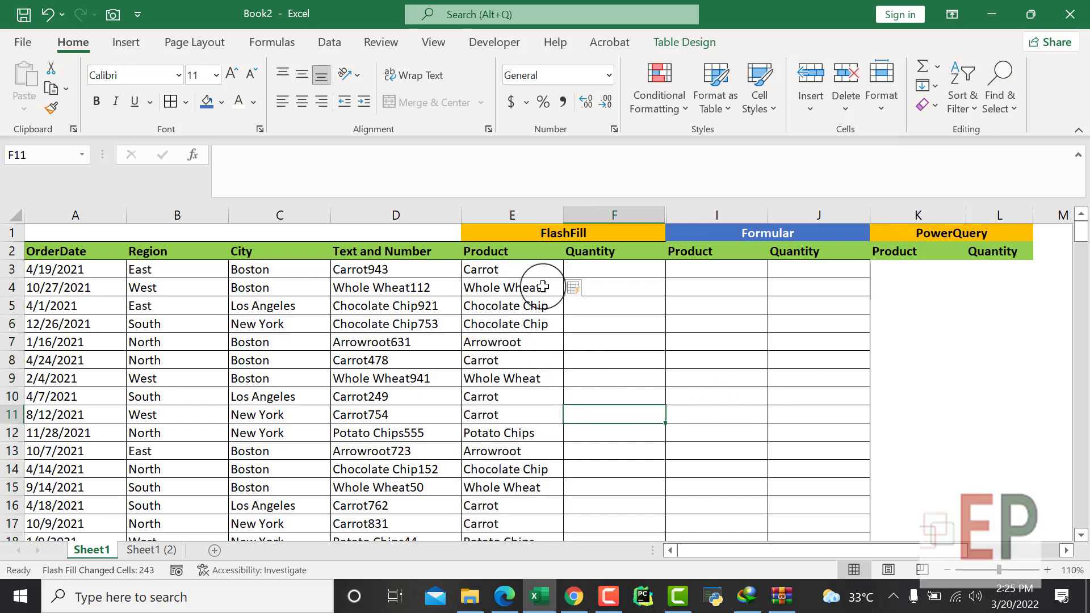
Enter 943 in cell F3 as the example for the FlashFill Quantity column
click(604, 269)
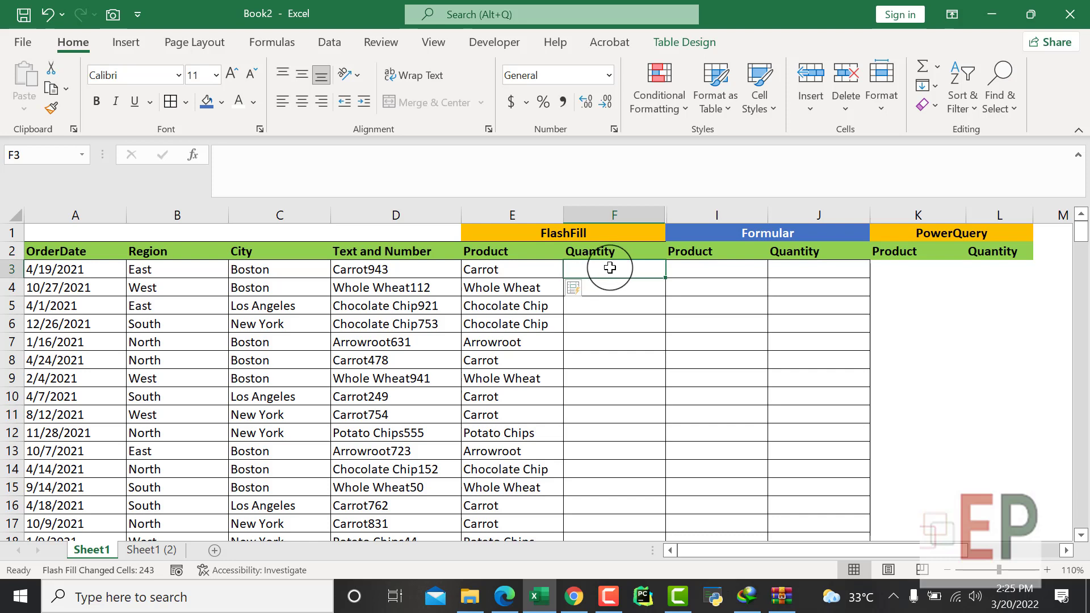
text(9)
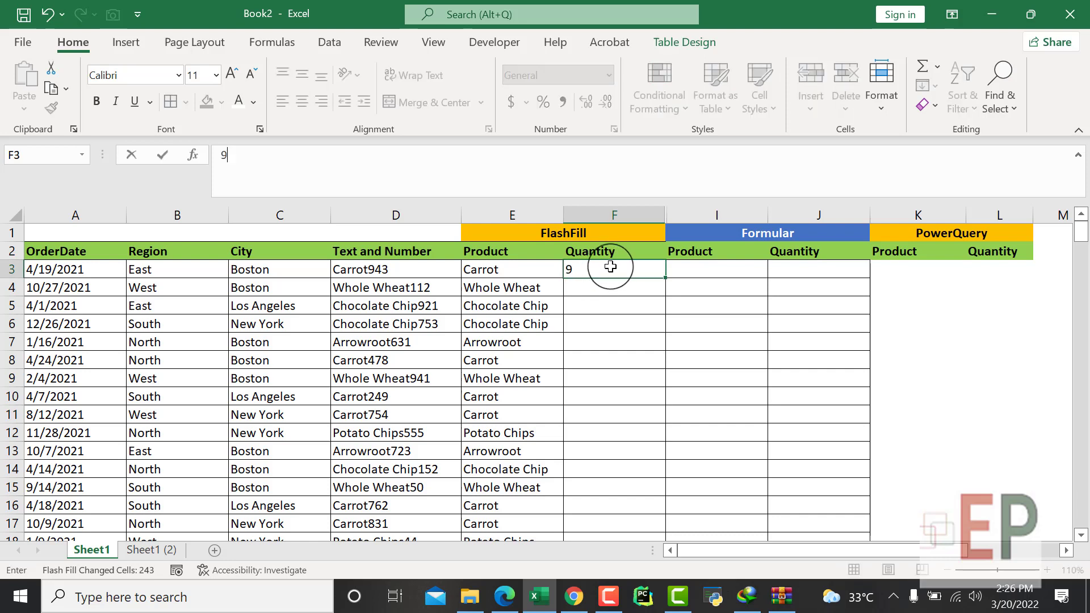
text(43)
key(Return)
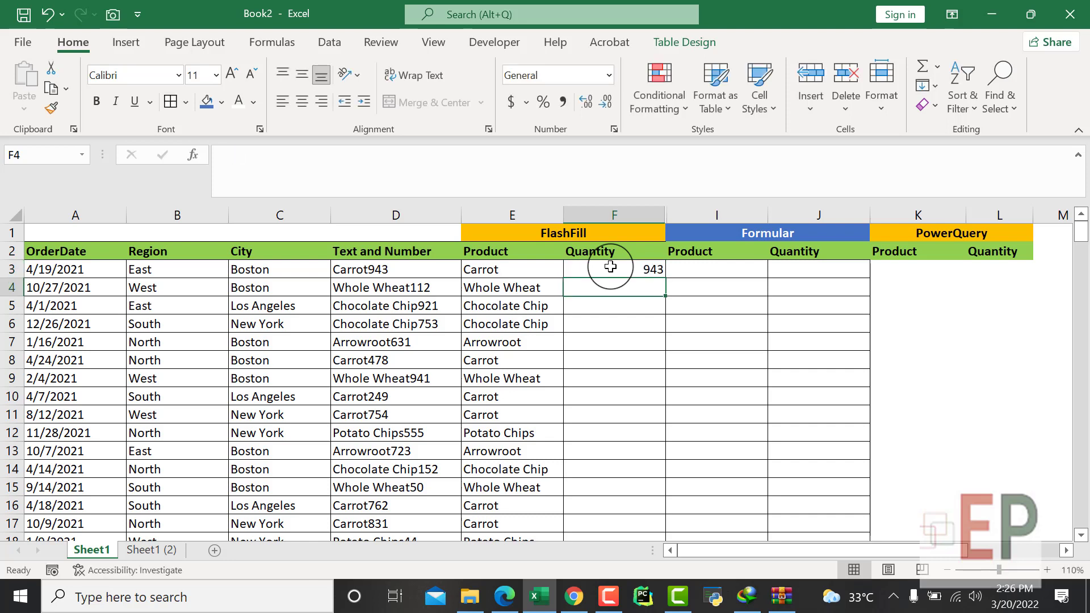
Flash Fill the rest of the FlashFill Quantity column from F3 down to the last table row
click(611, 267)
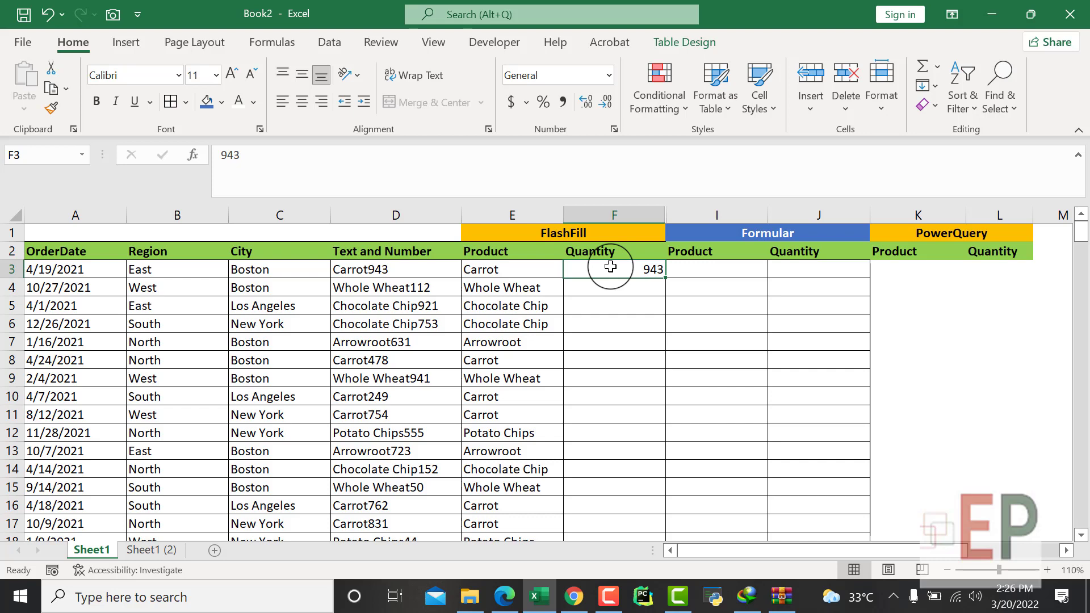
key(ctrl+shift+Down)
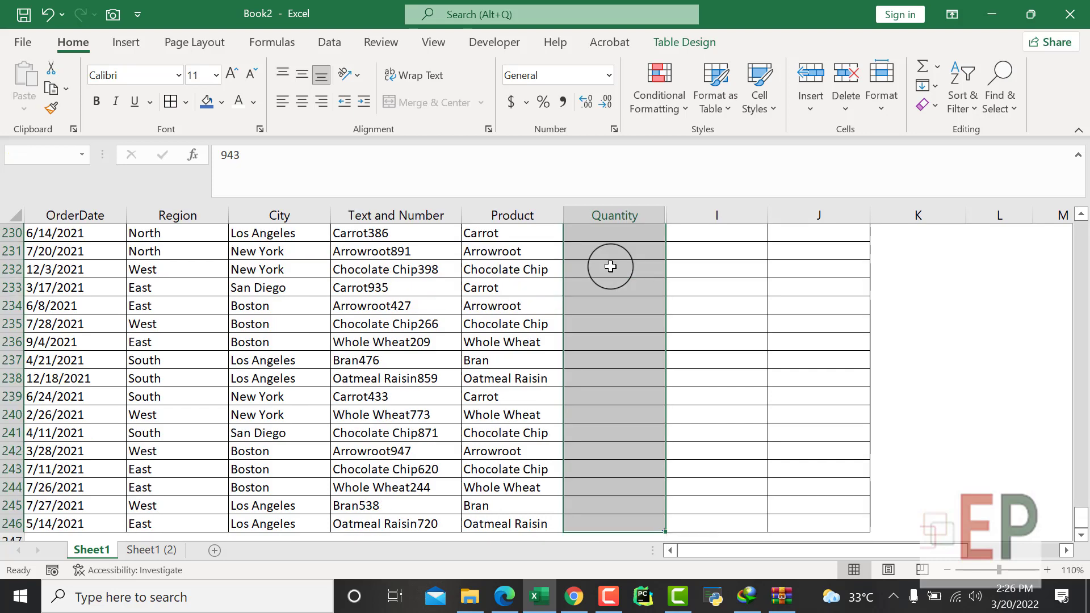
key(ctrl+e)
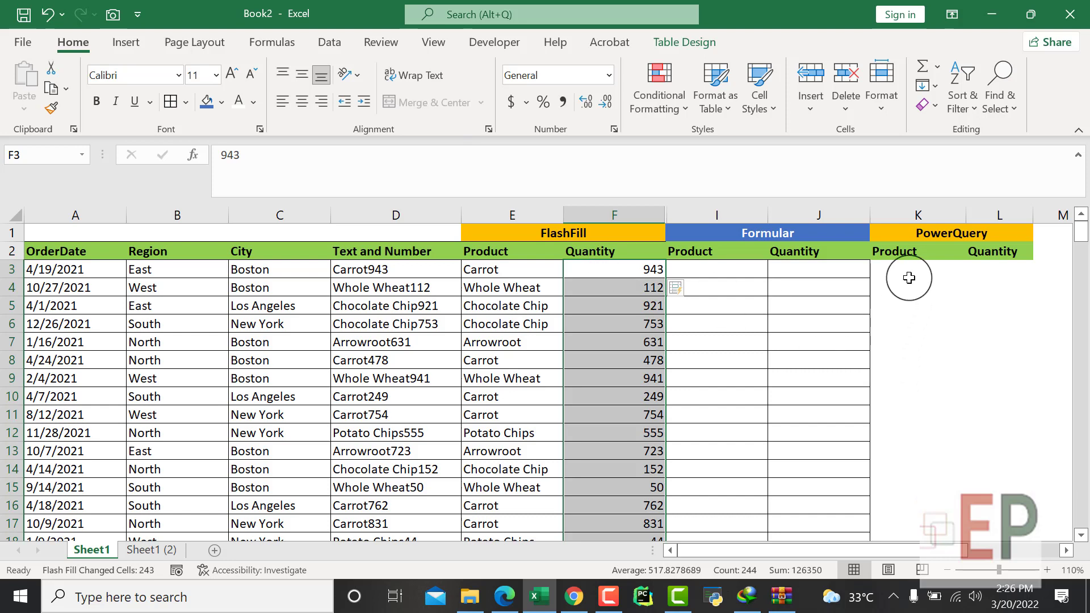
click(657, 341)
click(710, 338)
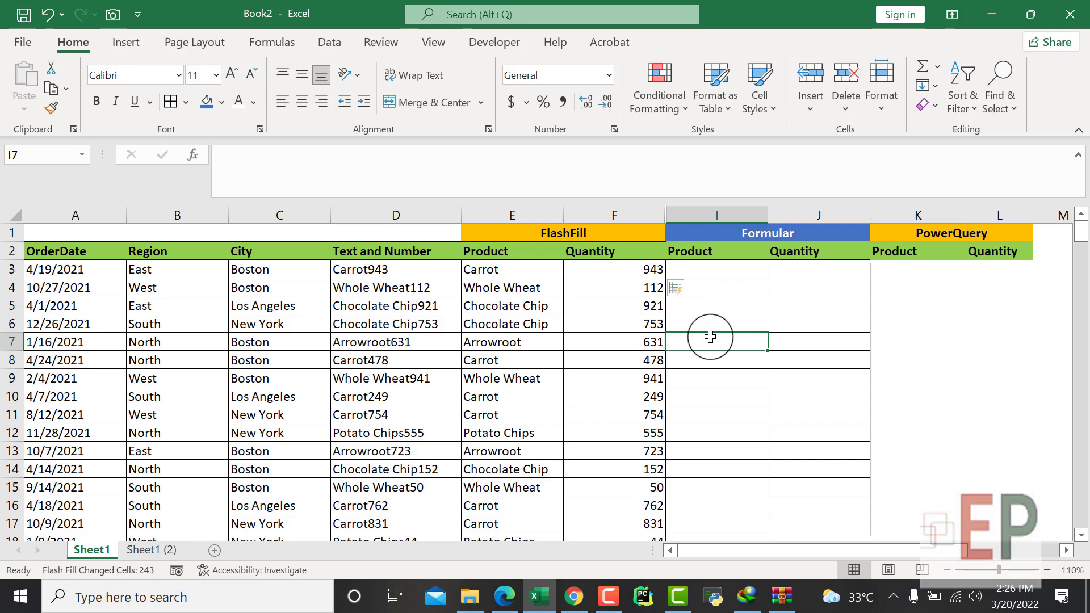
click(908, 288)
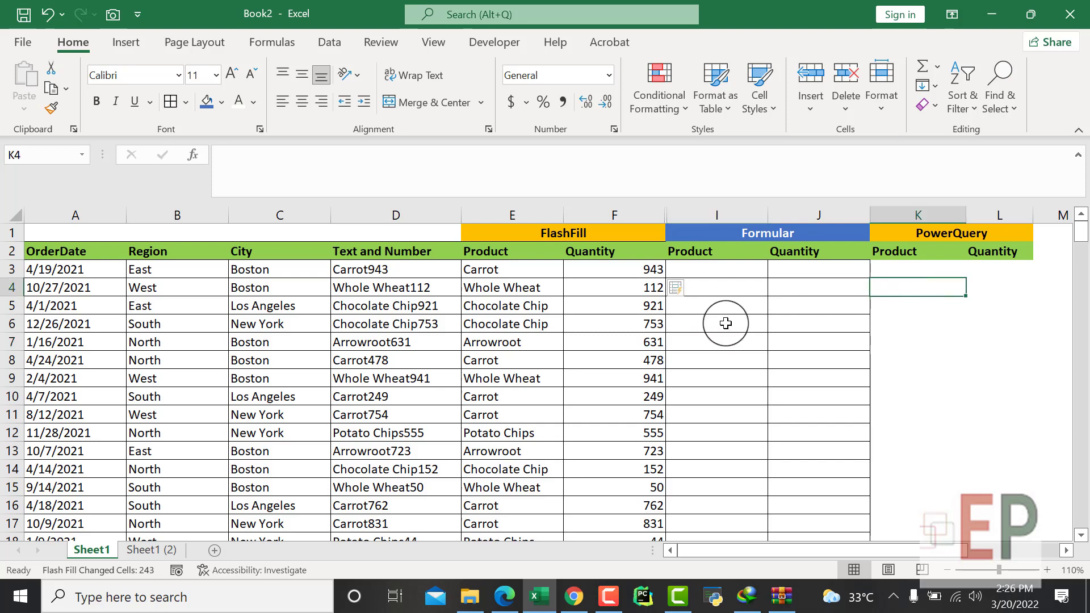
click(725, 318)
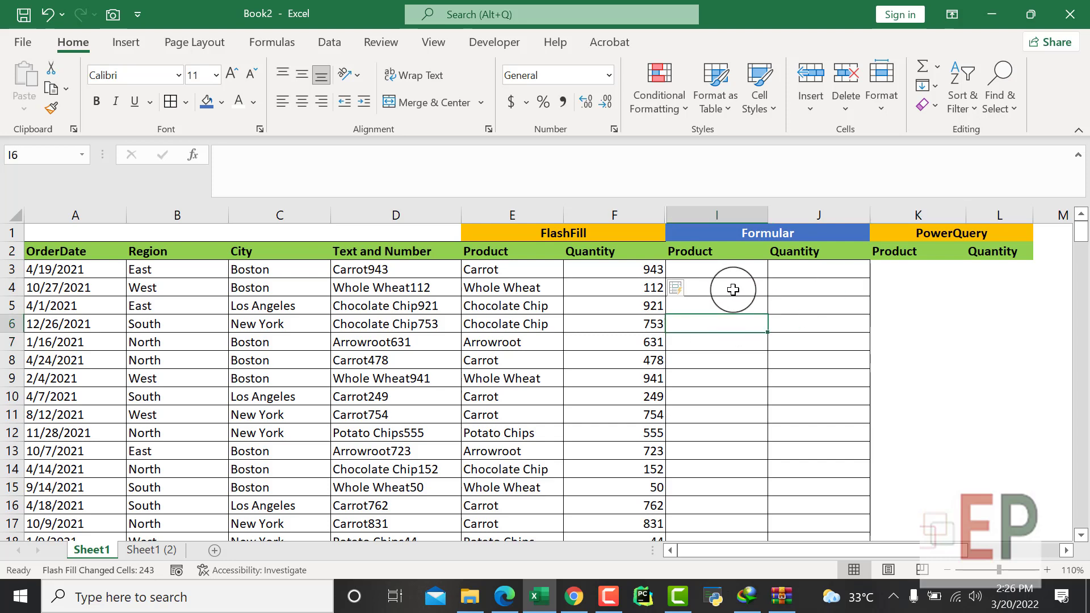
click(897, 271)
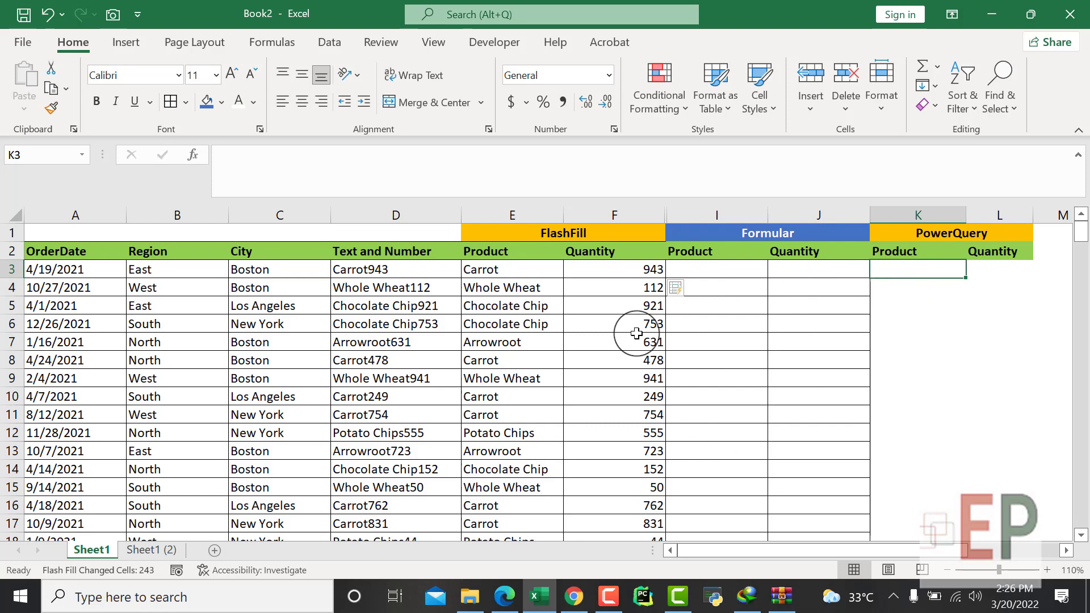
click(499, 269)
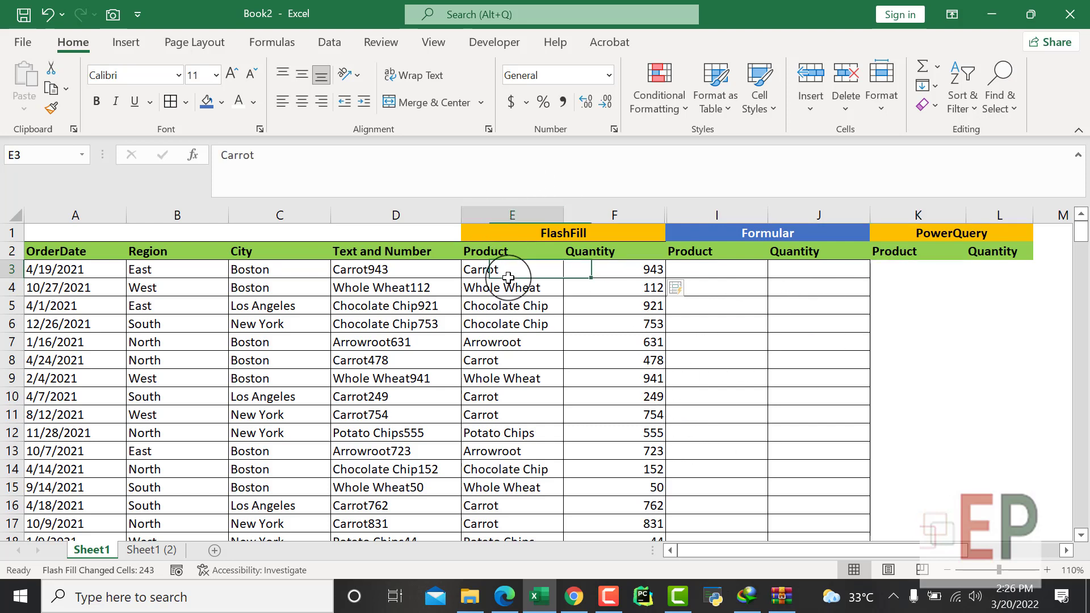
click(518, 250)
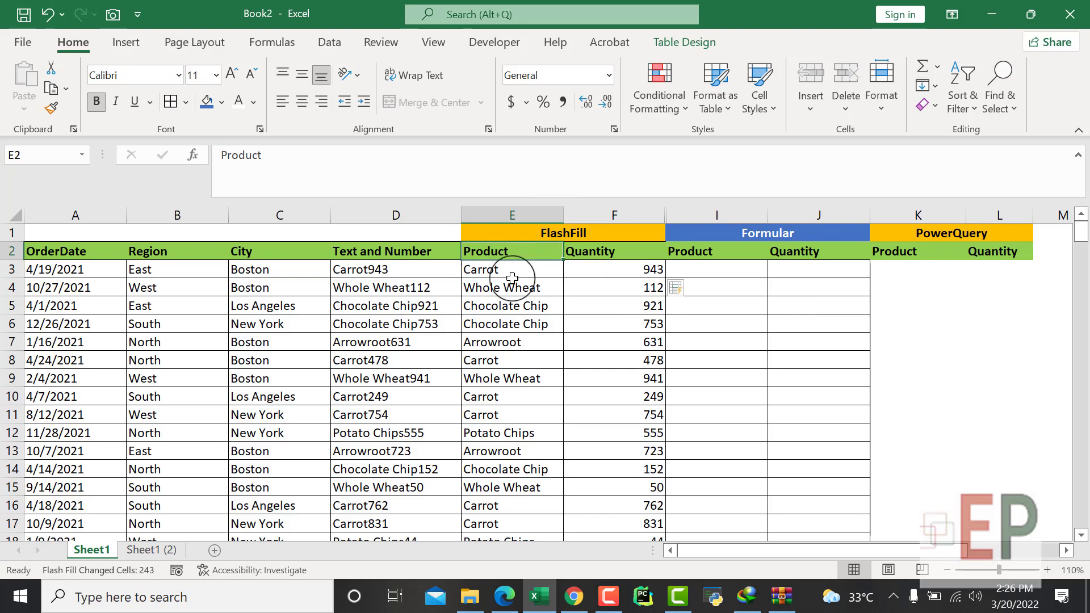
click(517, 285)
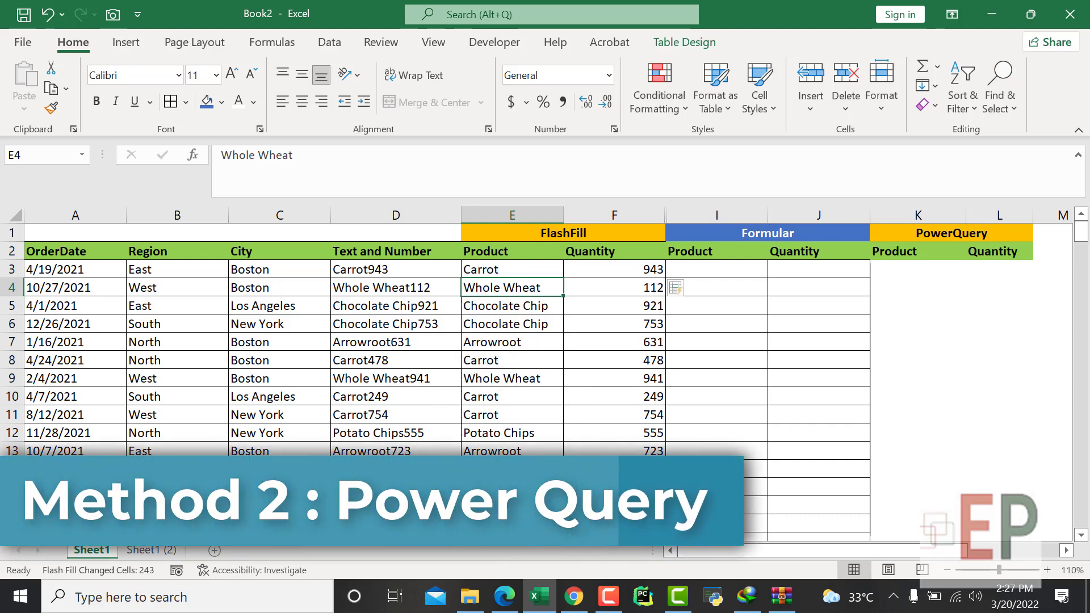
Load the whole Text and Number column from the Sheet1 (2) worksheet into the Power Query Editor as a table query
click(144, 551)
click(297, 289)
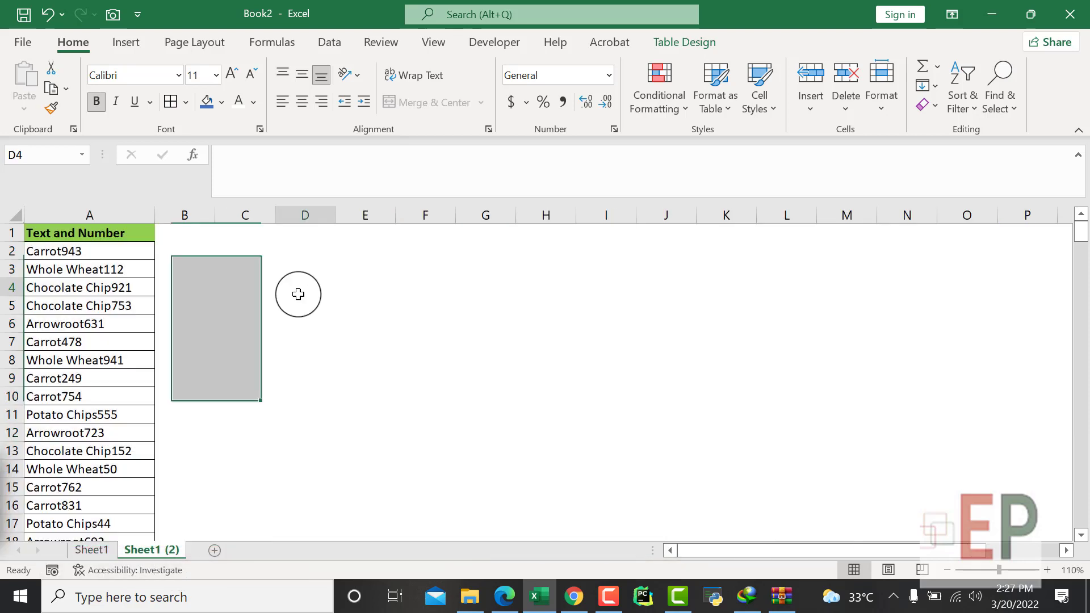
click(56, 237)
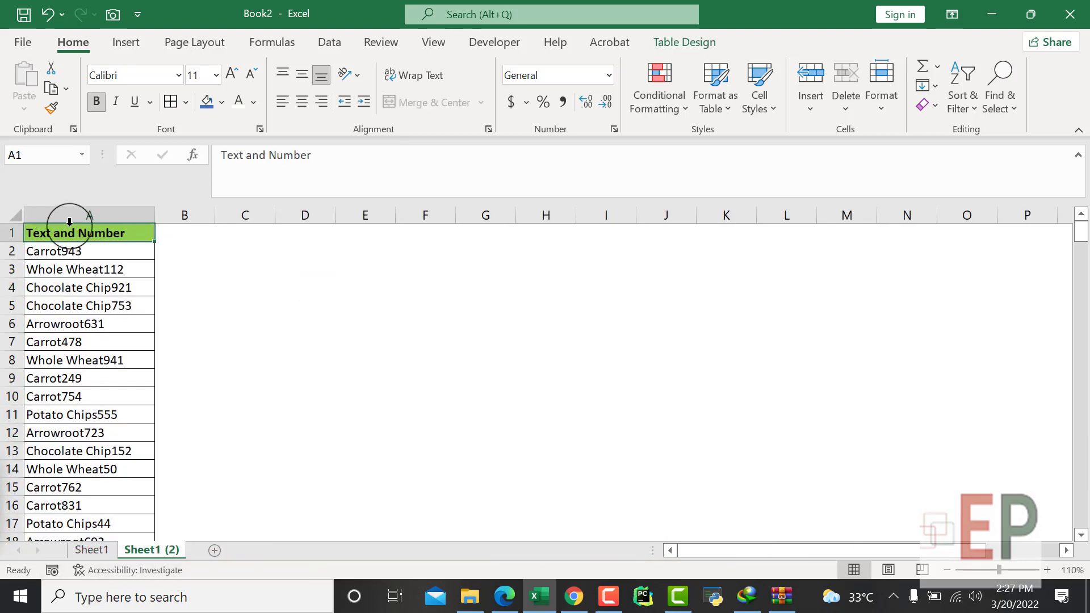
key(ctrl+shift+Down)
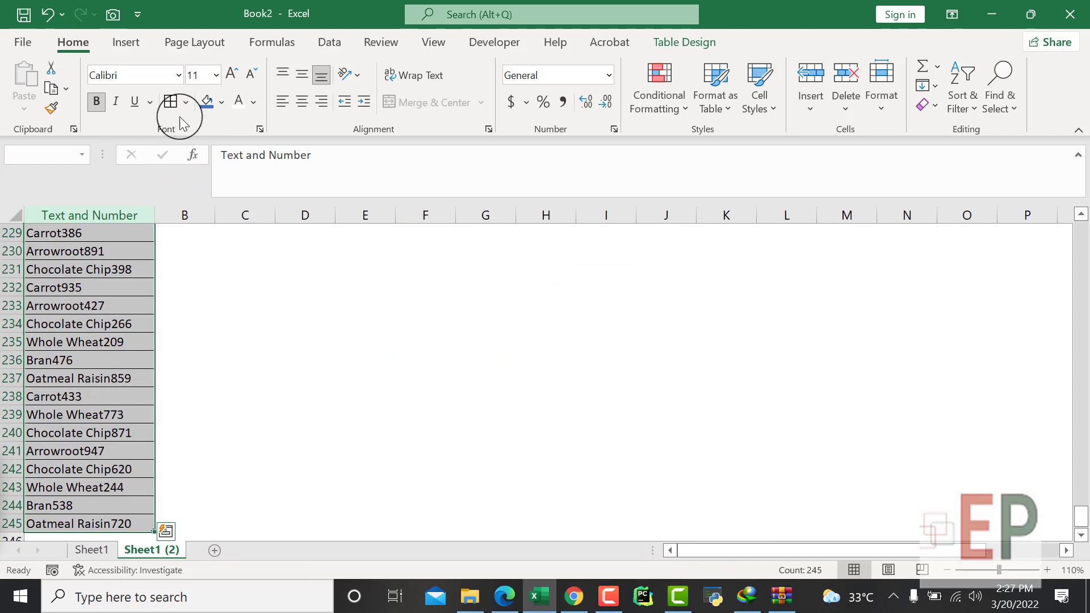
click(284, 43)
click(335, 45)
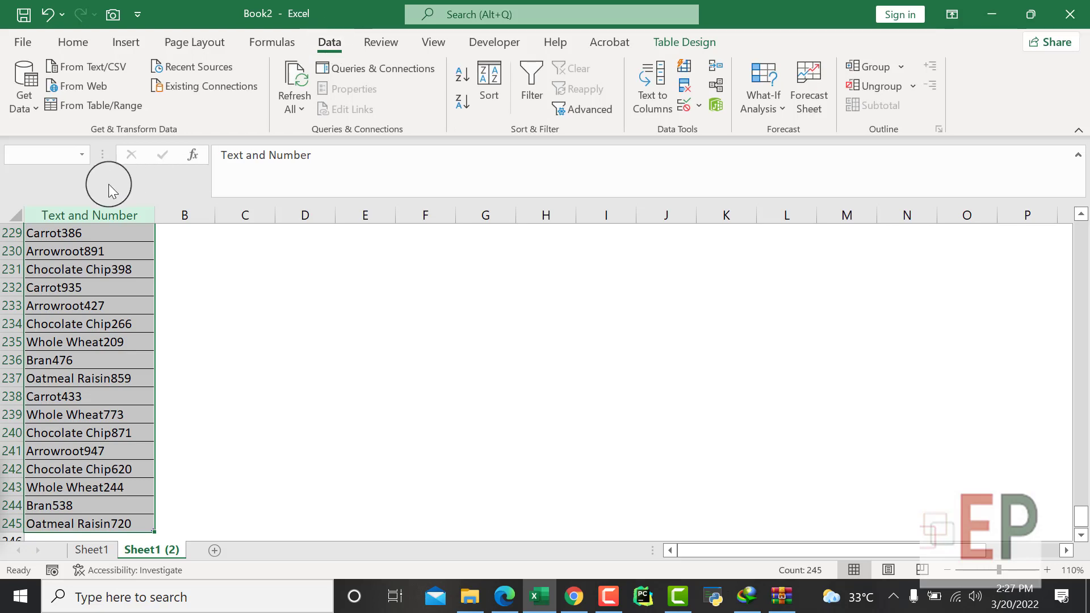
click(100, 114)
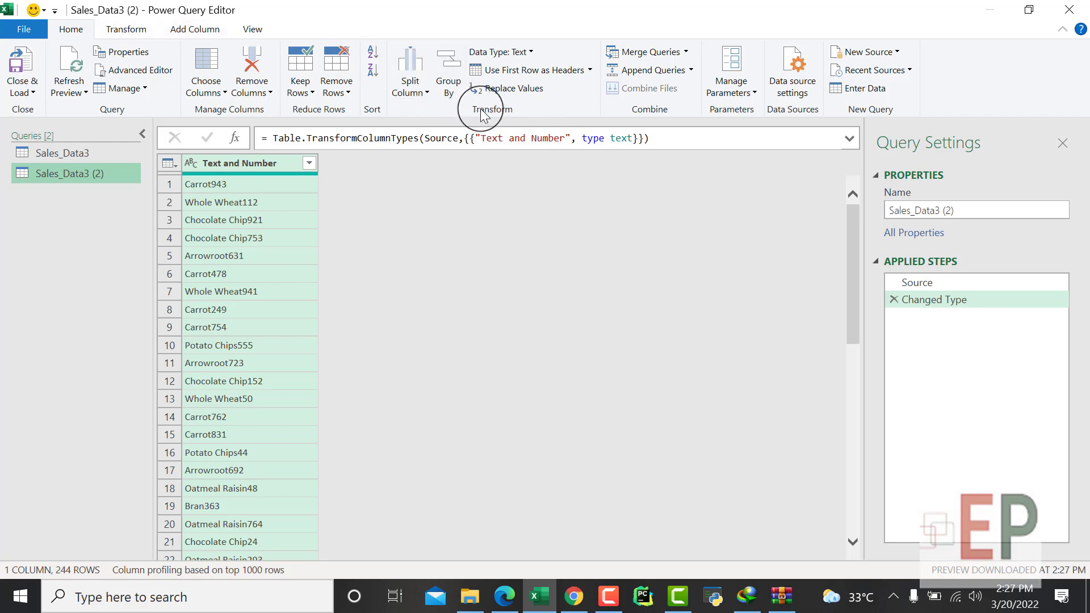
Split the Text and Number column by non-digit to digit and load the query result into a worksheet
click(417, 96)
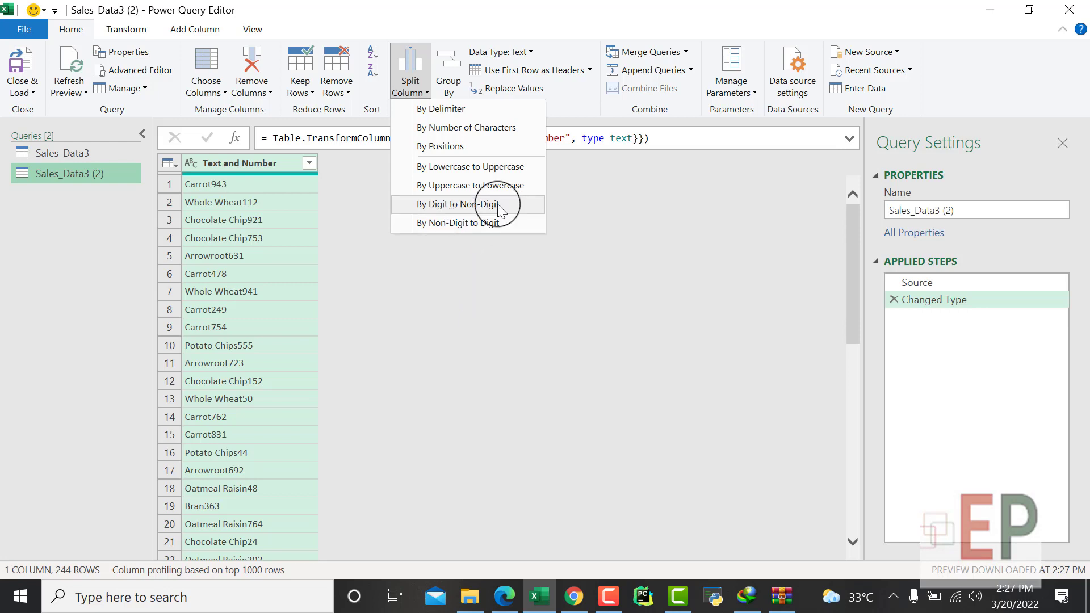
click(446, 223)
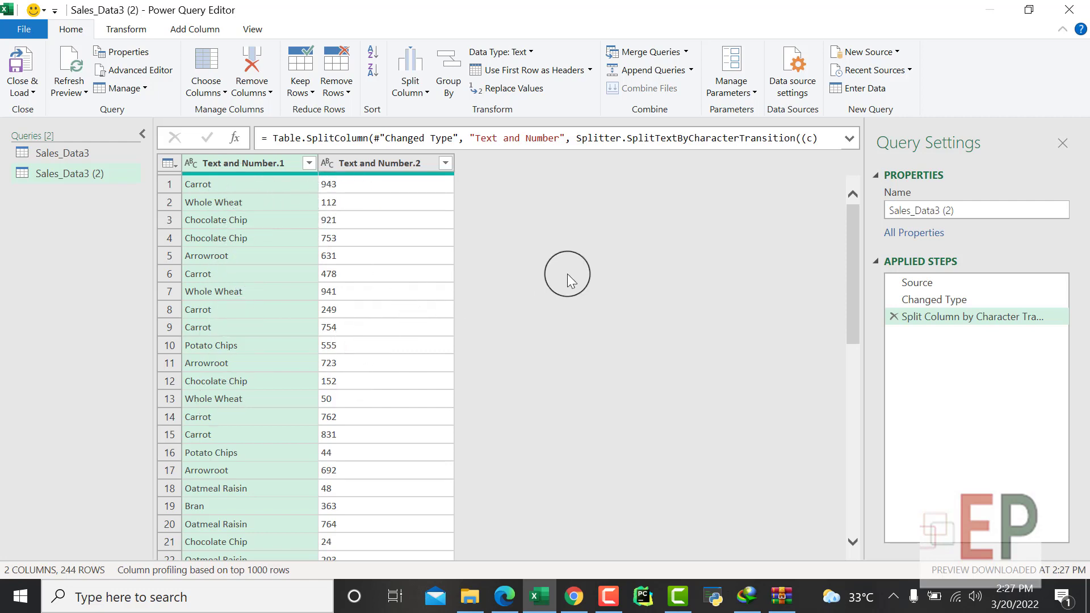
click(26, 70)
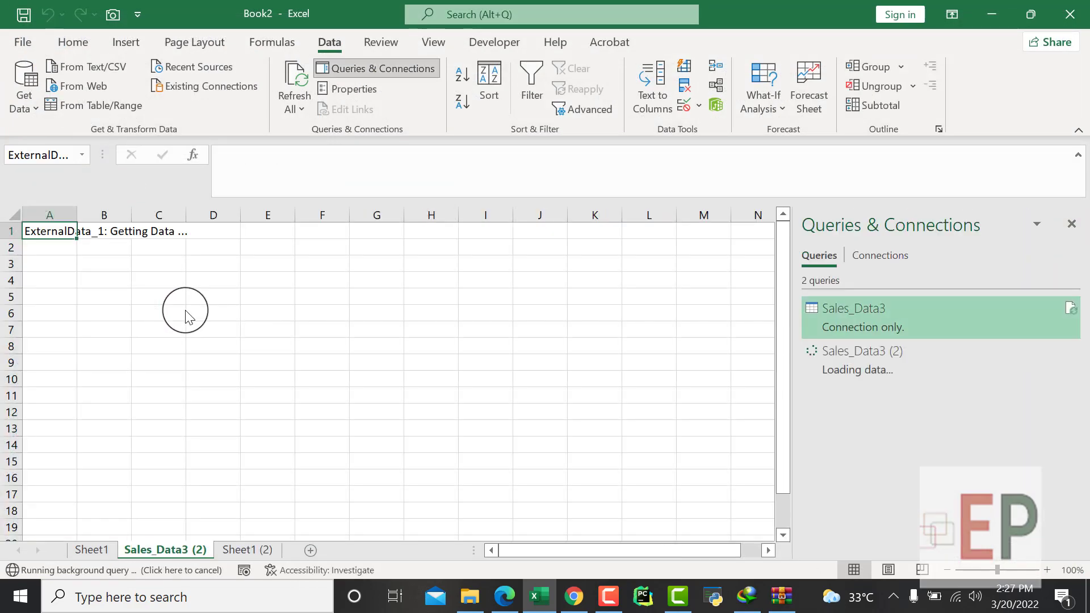
Copy all data rows of the split query table and paste them as values into Sheet1's PowerQuery columns starting at K3
click(392, 329)
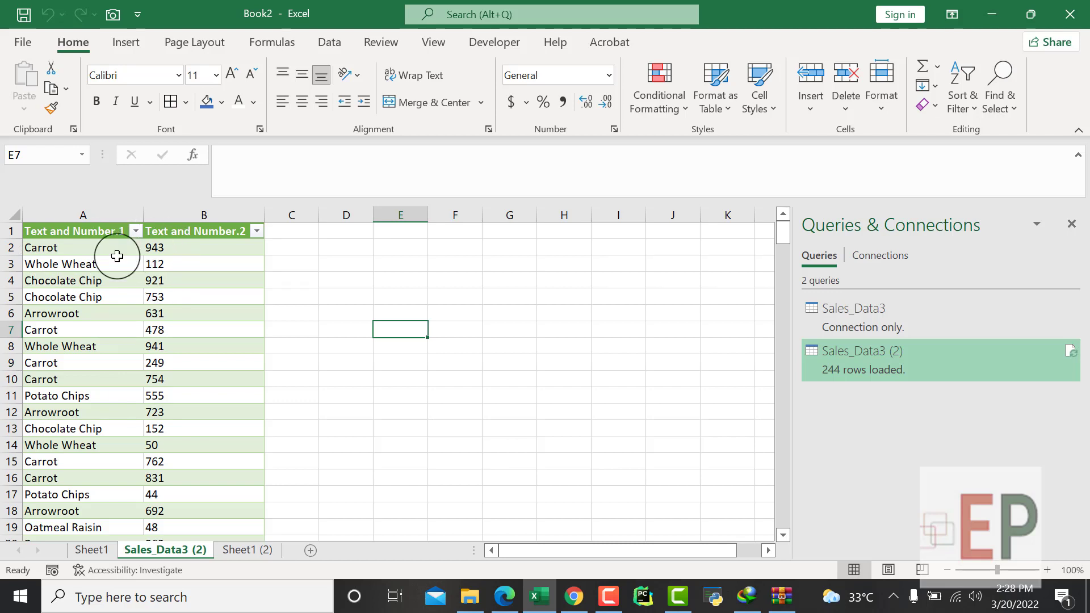
click(100, 250)
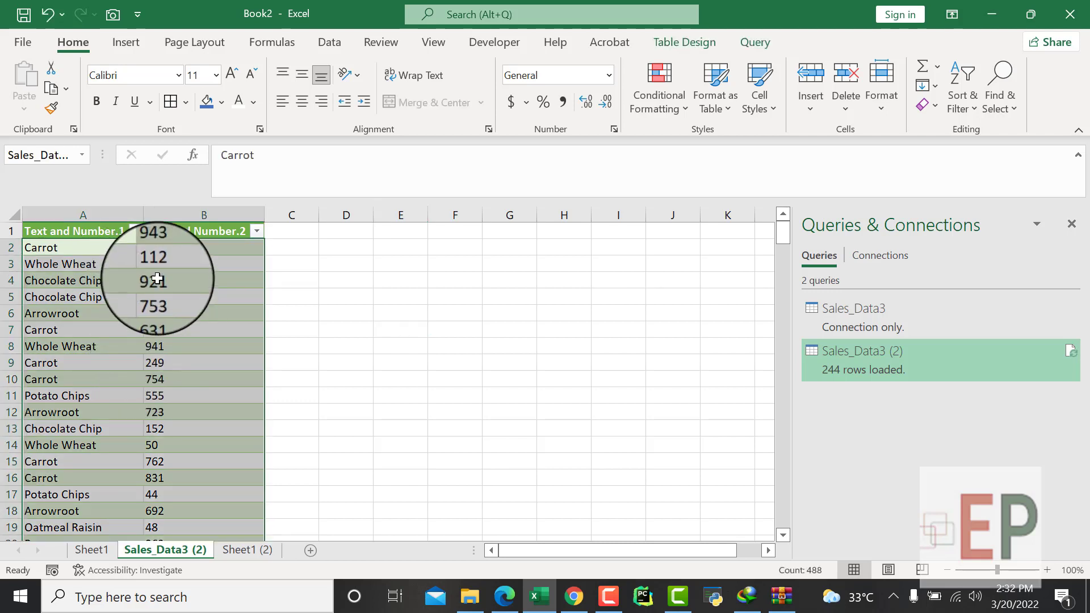
key(ctrl+c)
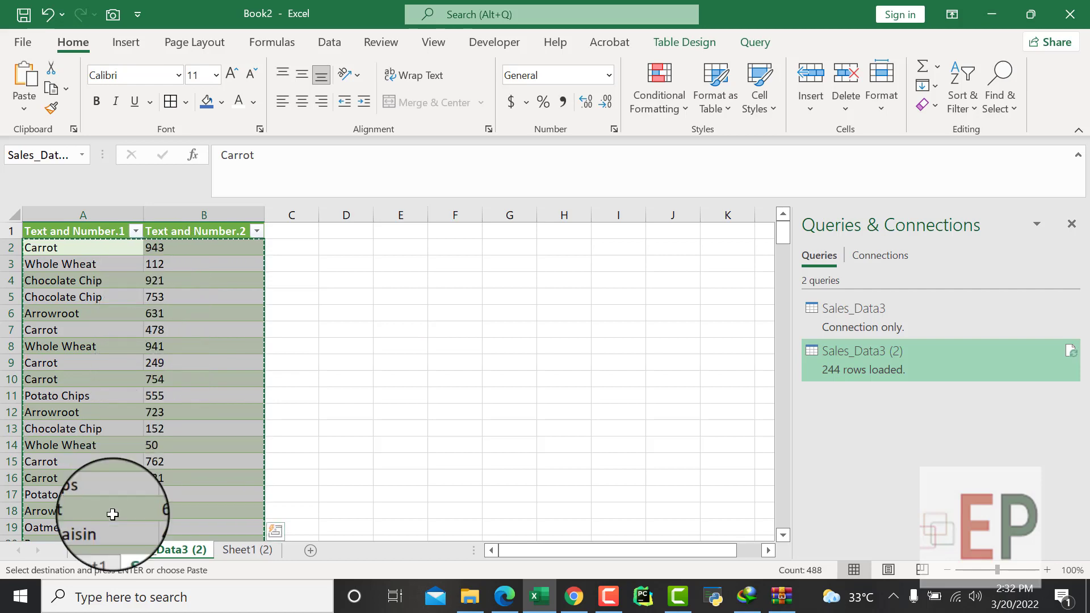
click(101, 550)
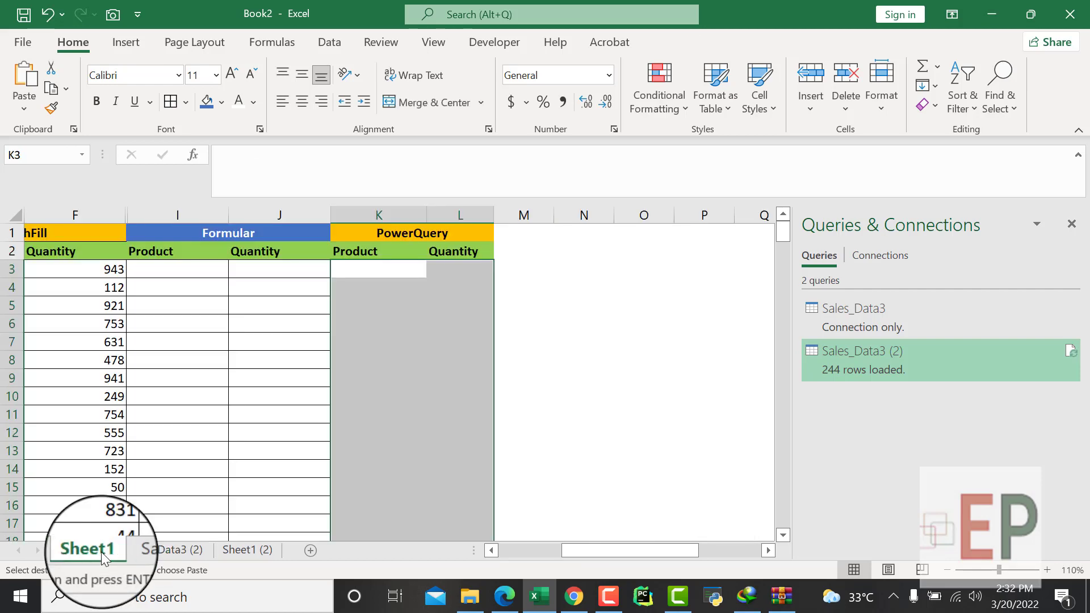
right_click(357, 269)
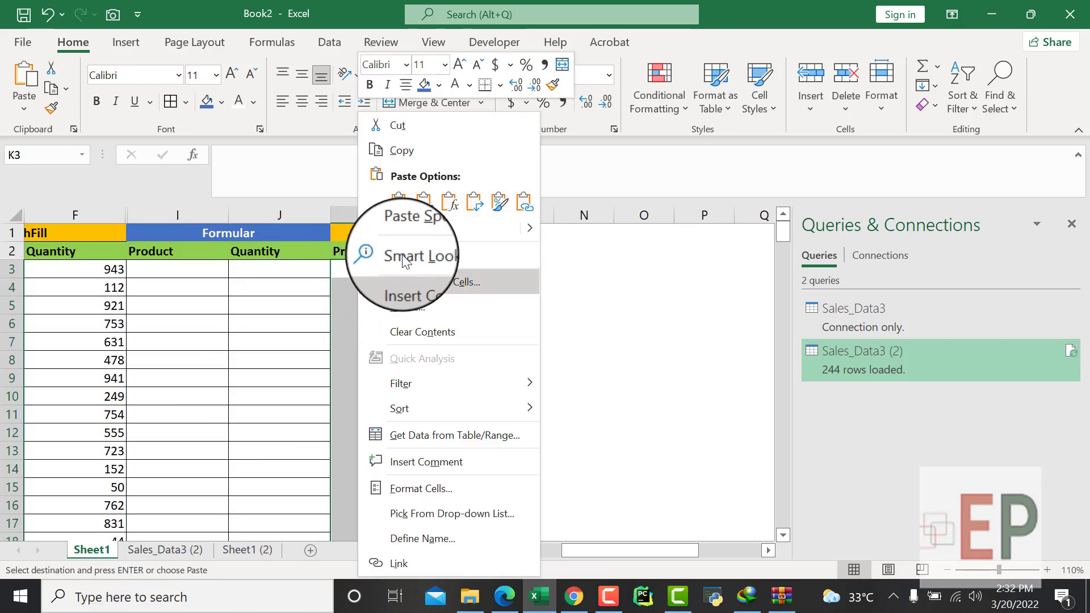
click(425, 203)
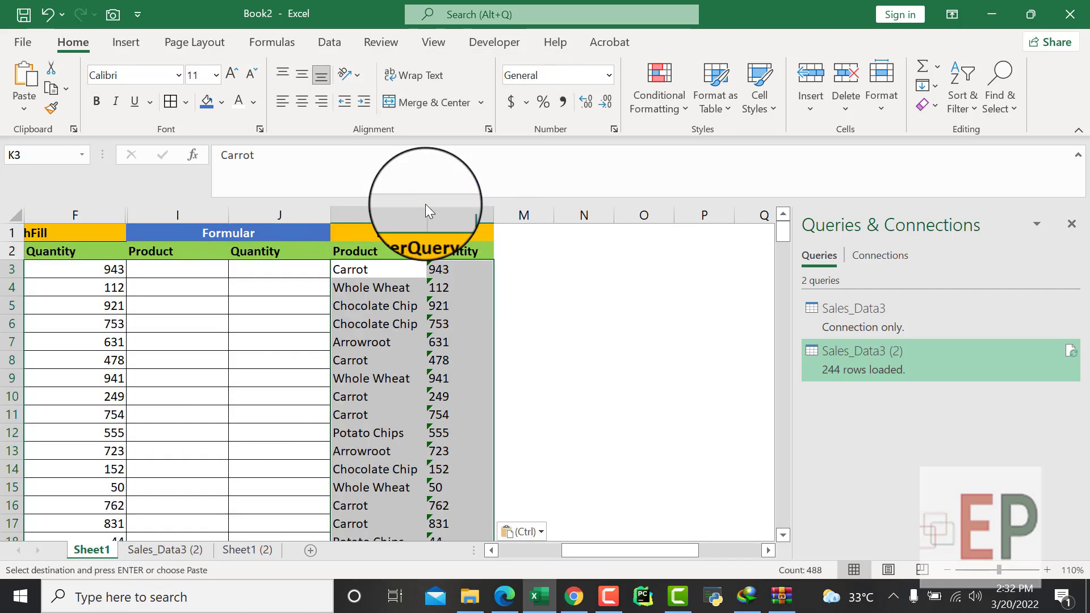
click(502, 305)
Convert the text-stored numbers in the PowerQuery Quantity column, from L3 down to the last row, to numbers
click(356, 251)
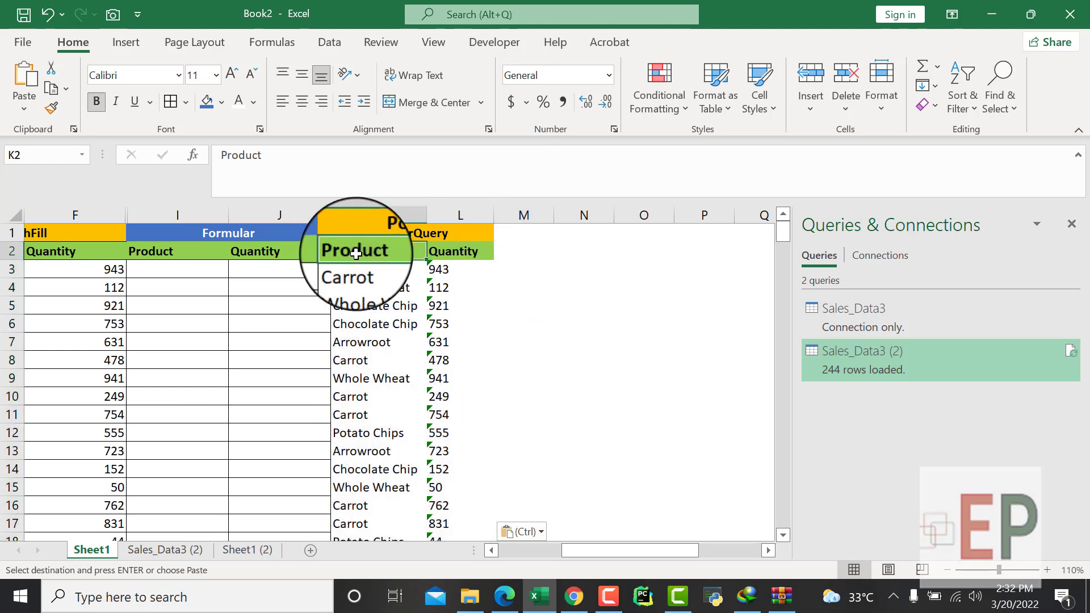
click(437, 252)
click(433, 271)
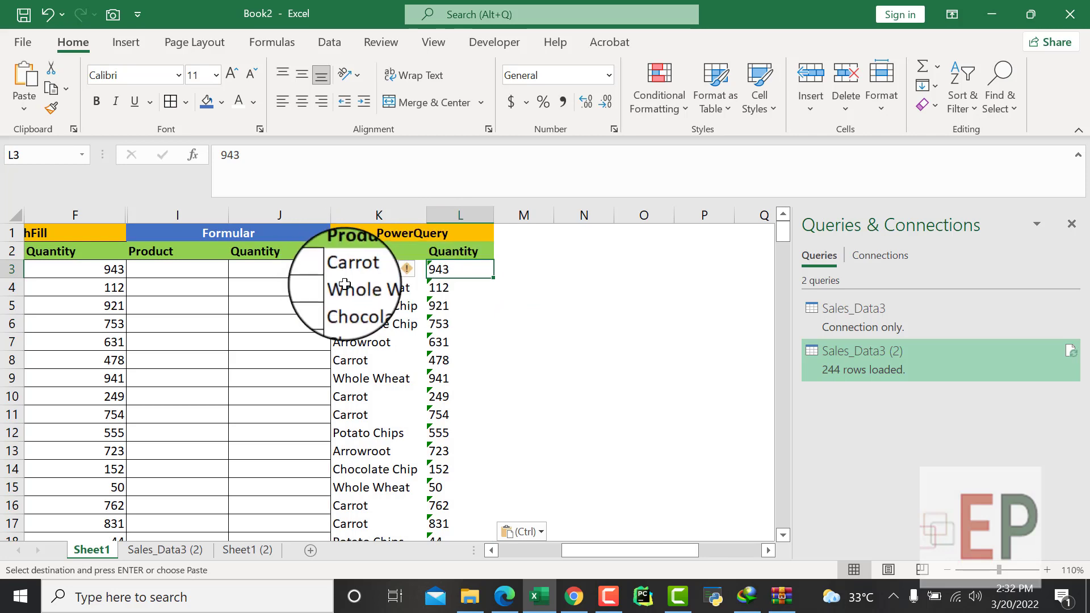
key(ctrl+shift+Down)
scroll(426, 296, up, 11)
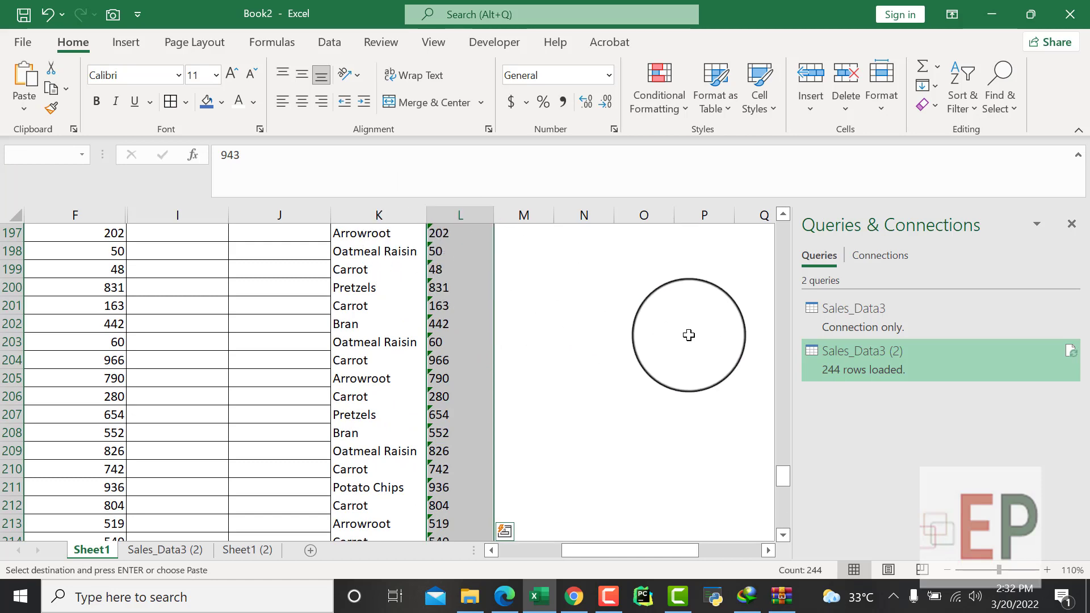
drag(782, 477, 798, 181)
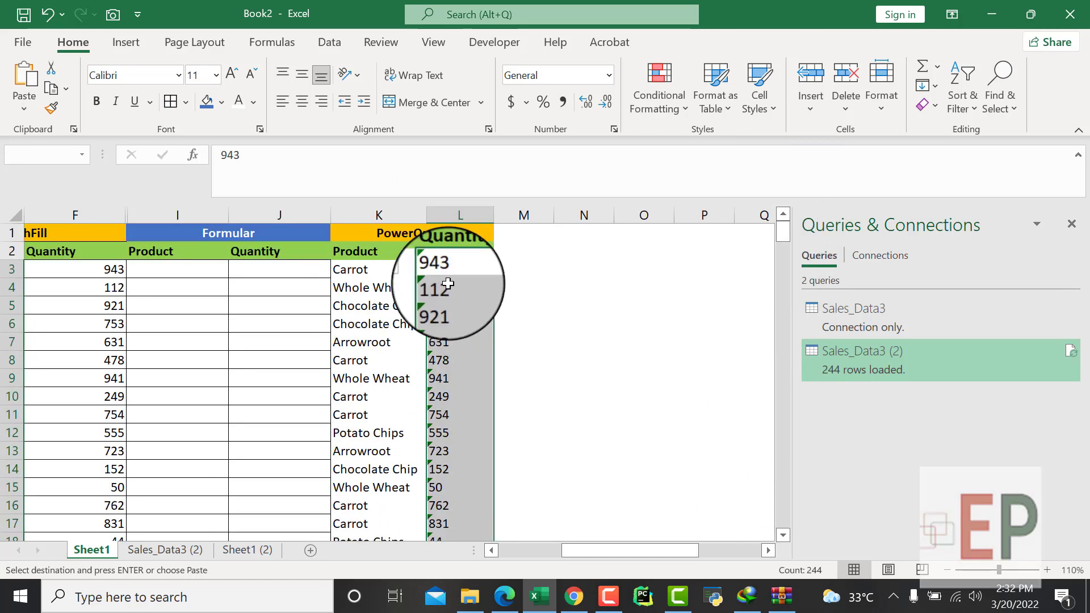
click(410, 268)
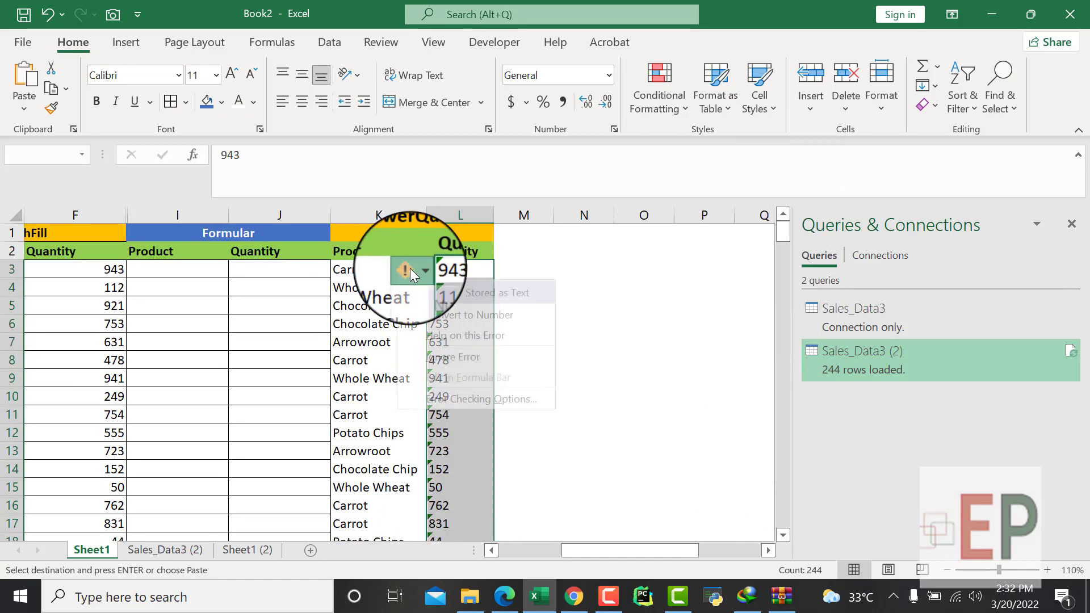
click(436, 315)
click(556, 317)
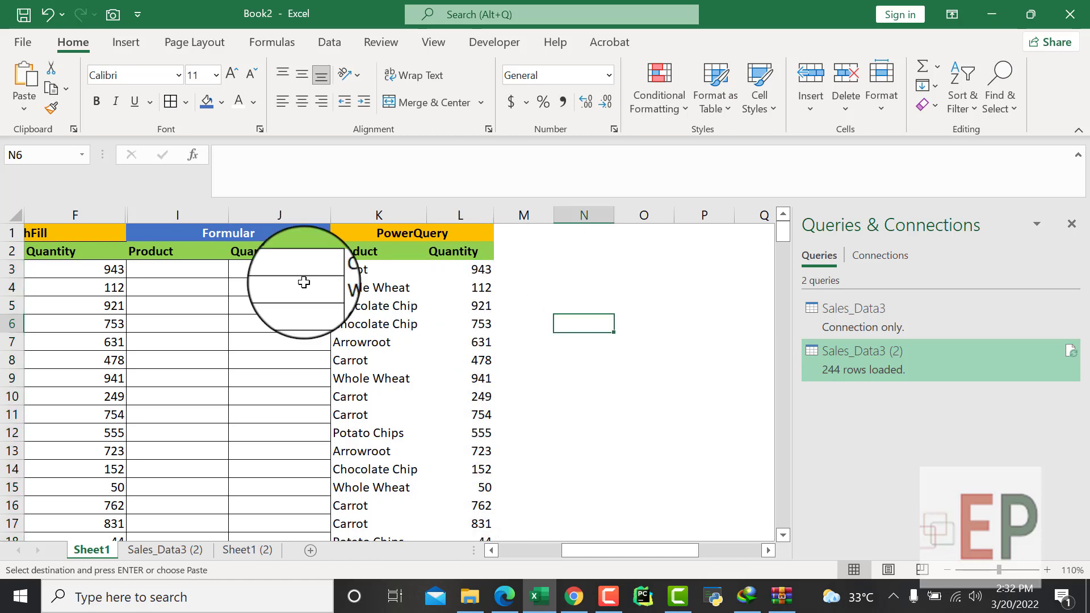
Apply all borders to the PowerQuery Product and Quantity data in K3:L246
click(352, 270)
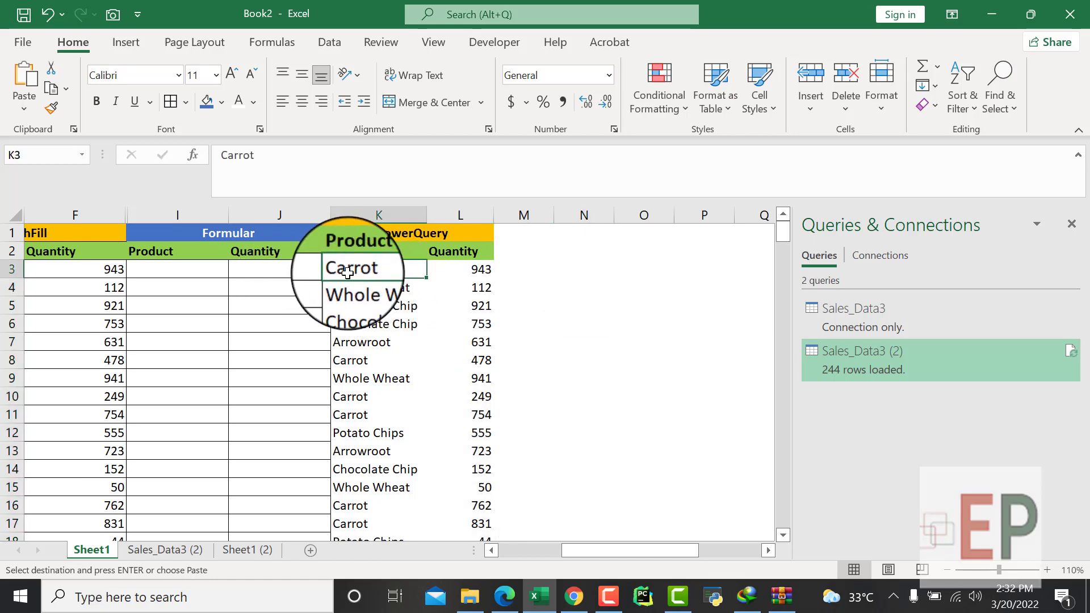
key(ctrl+shift+Down)
key(ctrl+shift+Right)
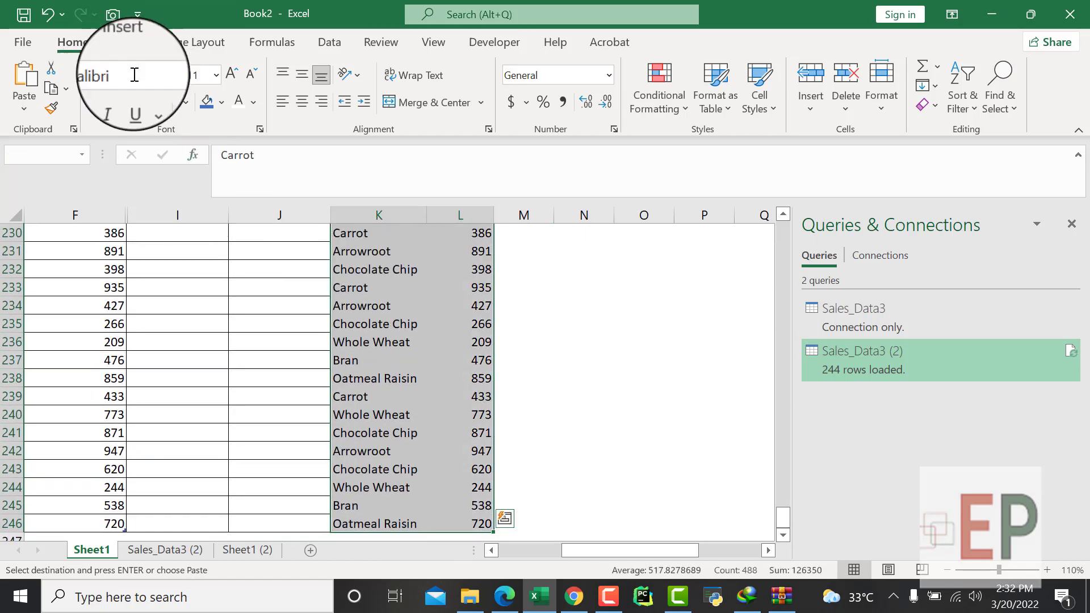
click(170, 102)
scroll(411, 290, up, 20)
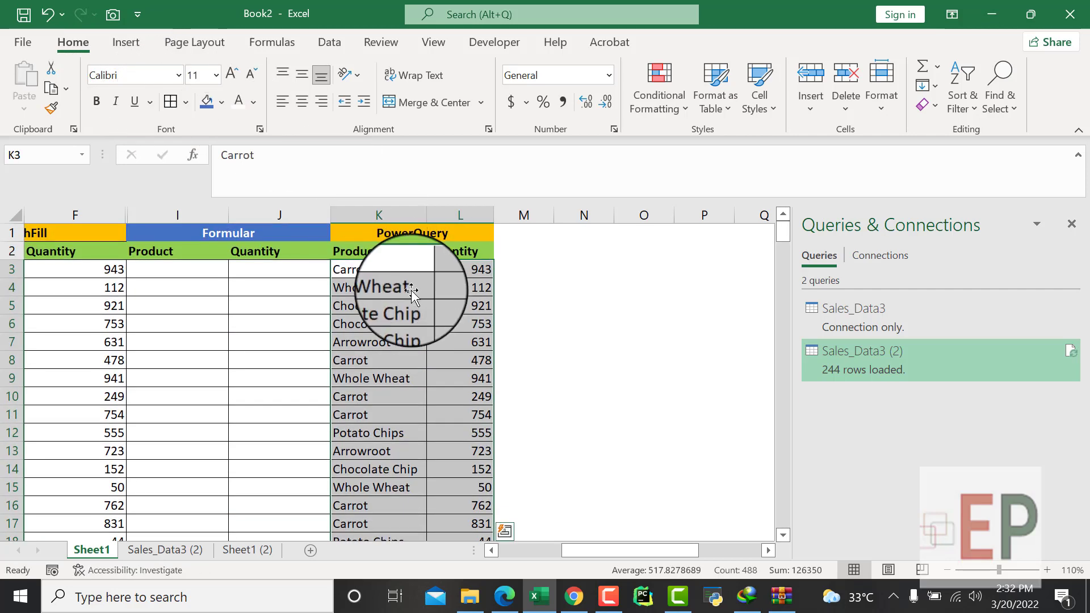
click(368, 323)
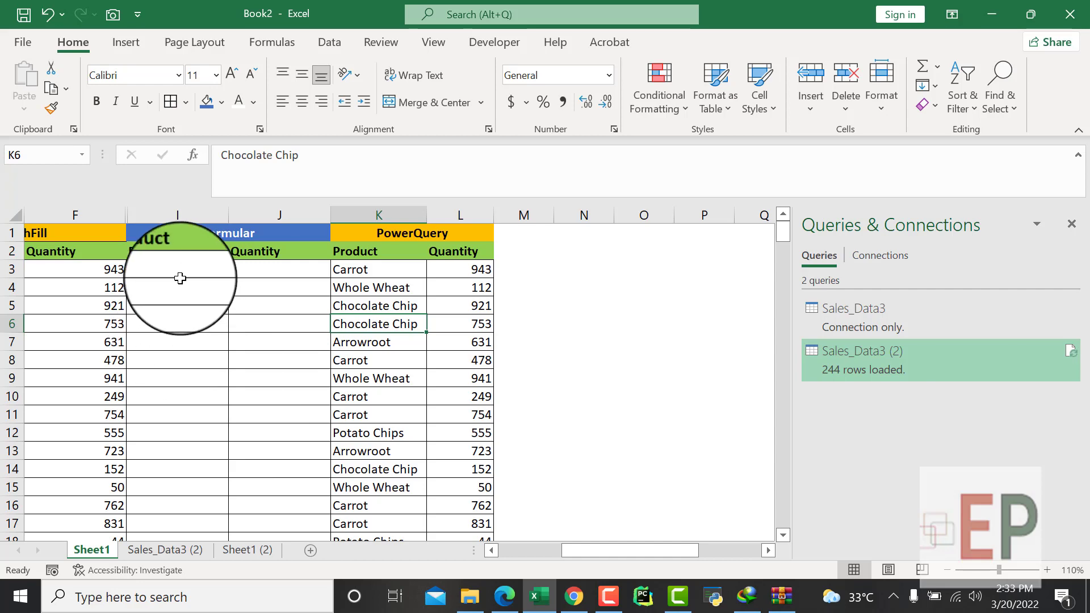
Enter =FIND({0,1,2,3,4,5,6,7,8,9},[@[Text and Number]]) in cell I3 of the Formular Product column, referencing D3
scroll(164, 365, left, 3)
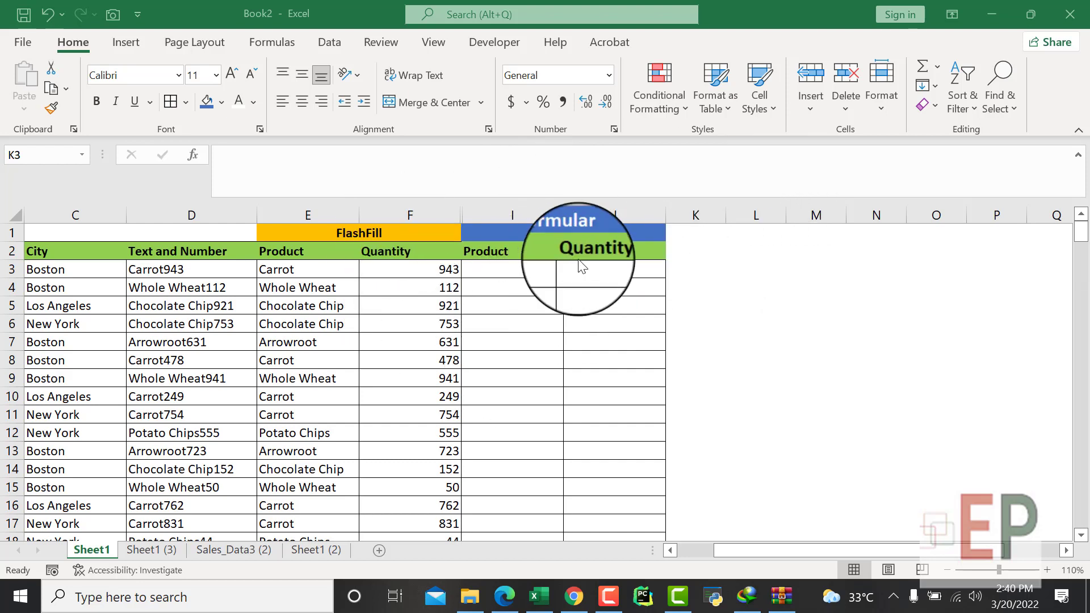
click(506, 276)
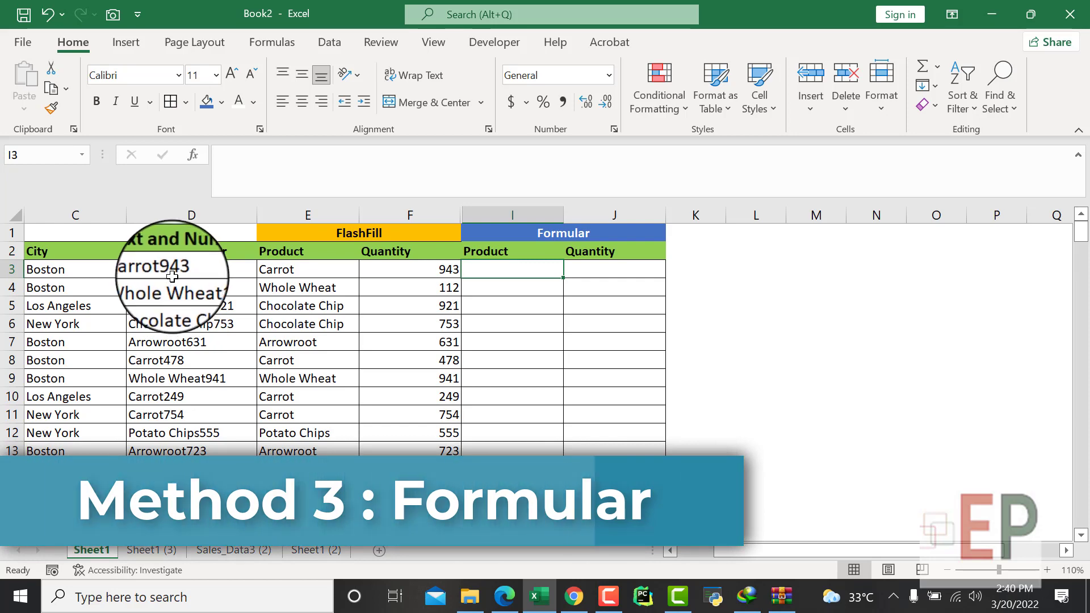
text(=fin)
key(Tab)
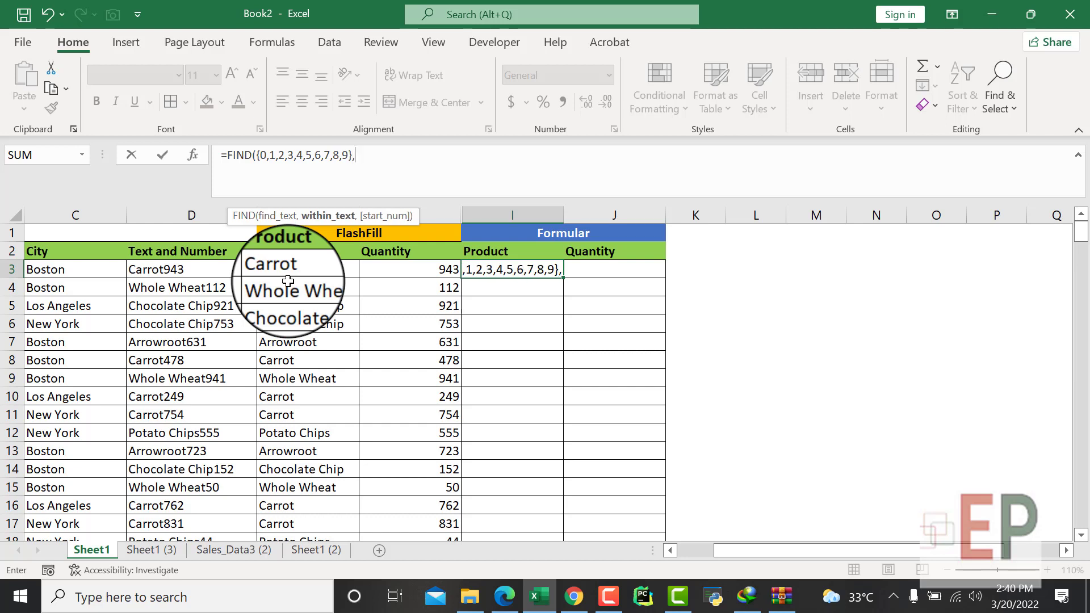
click(144, 275)
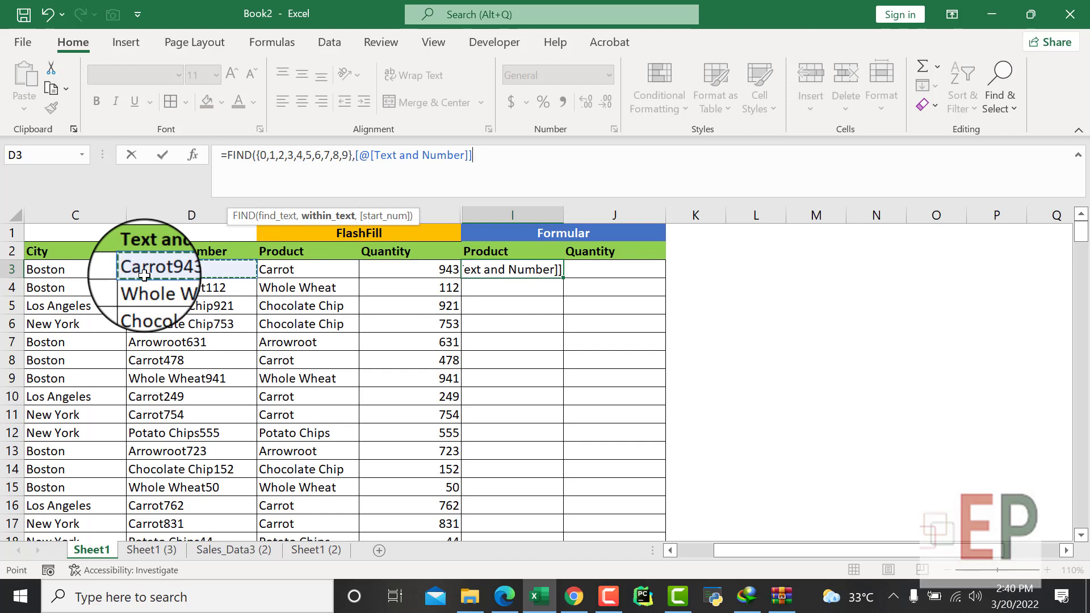
text())
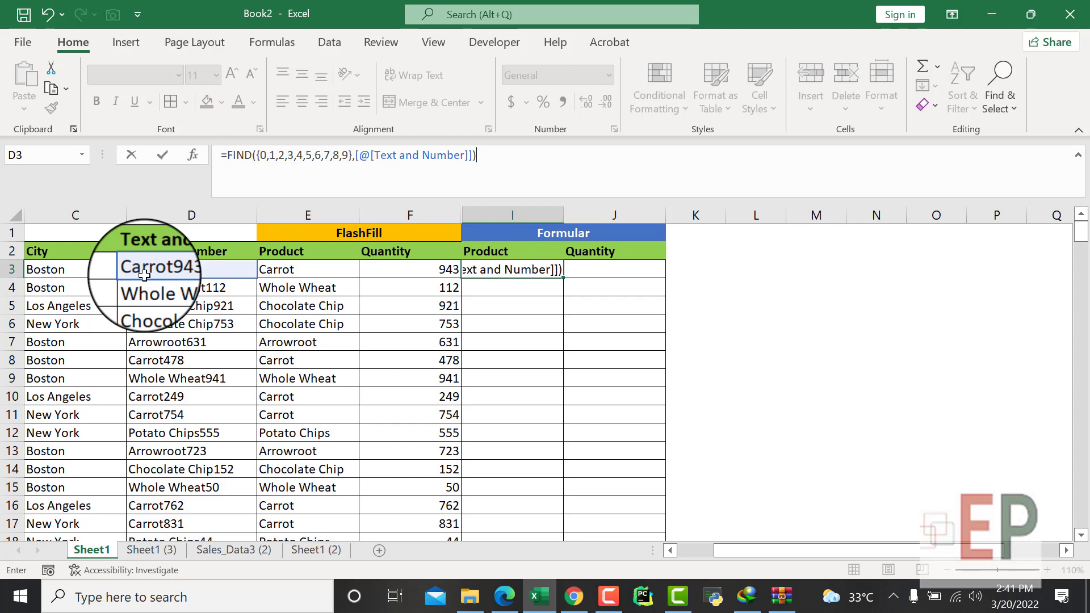
key(Return)
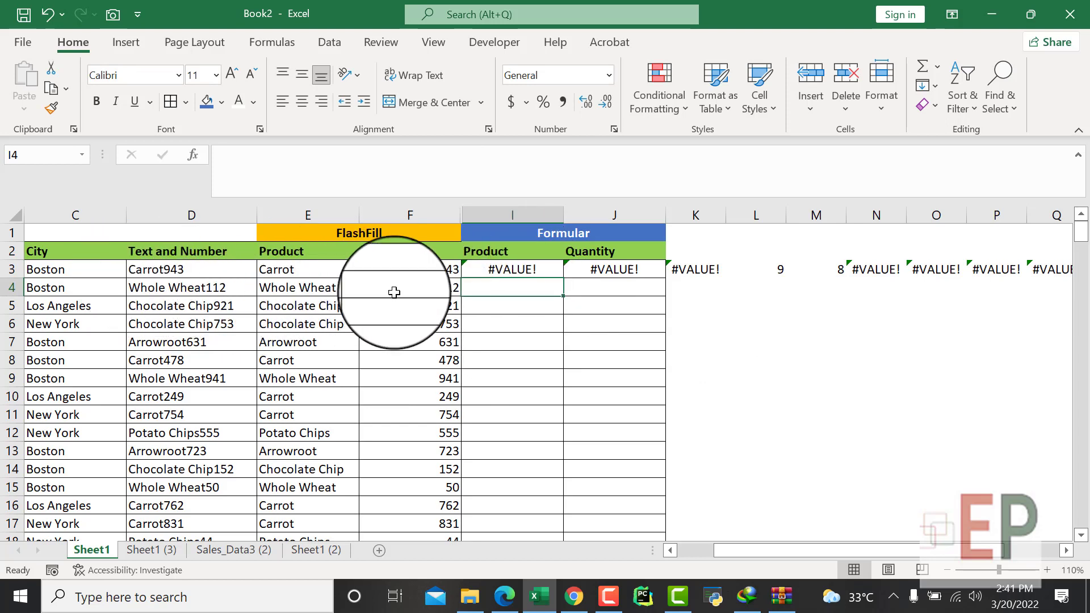
Wrap the FIND formula in cell I3 in IFERROR with an empty string "" as the error value
click(493, 274)
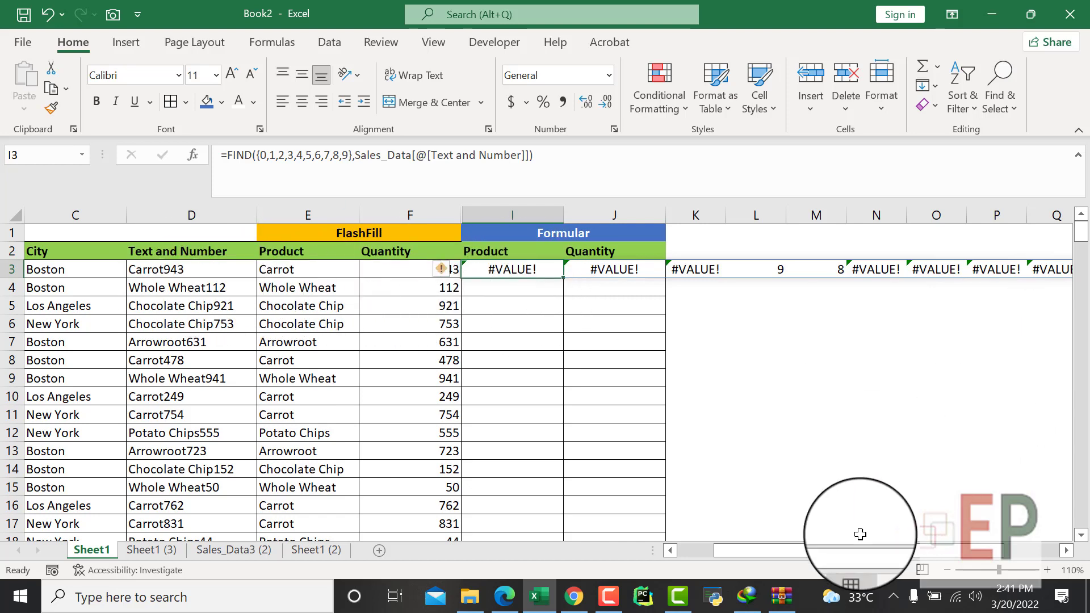
drag(860, 550, 867, 549)
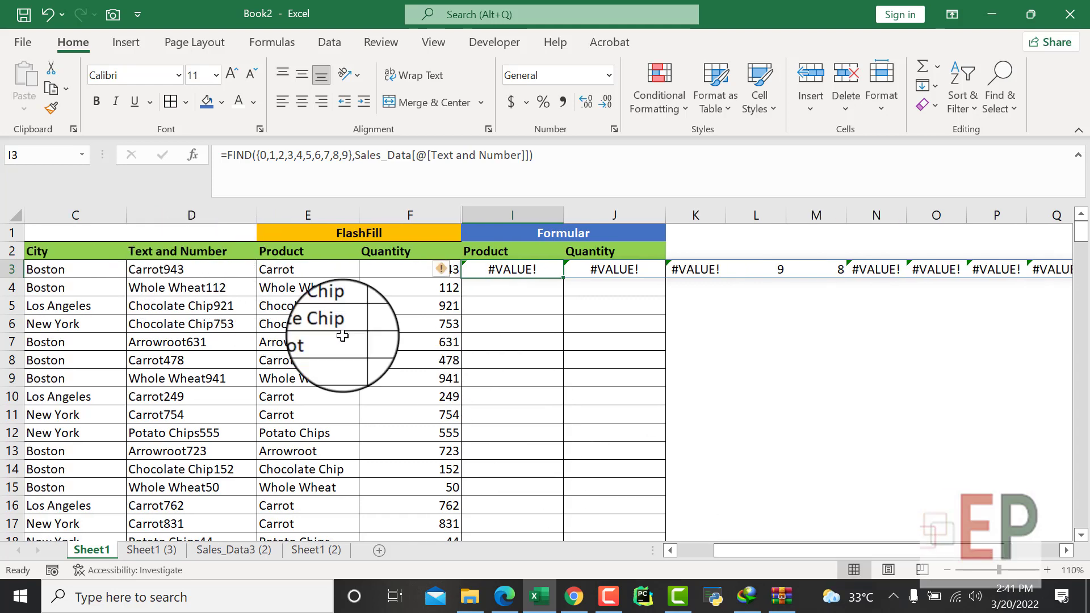
drag(859, 548, 872, 546)
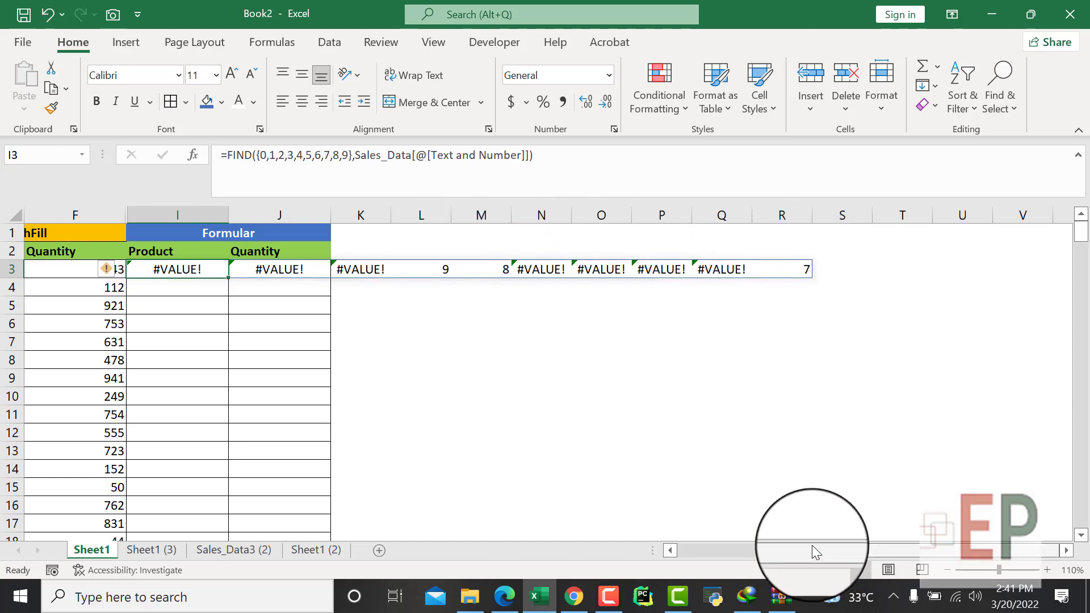
drag(812, 545, 753, 559)
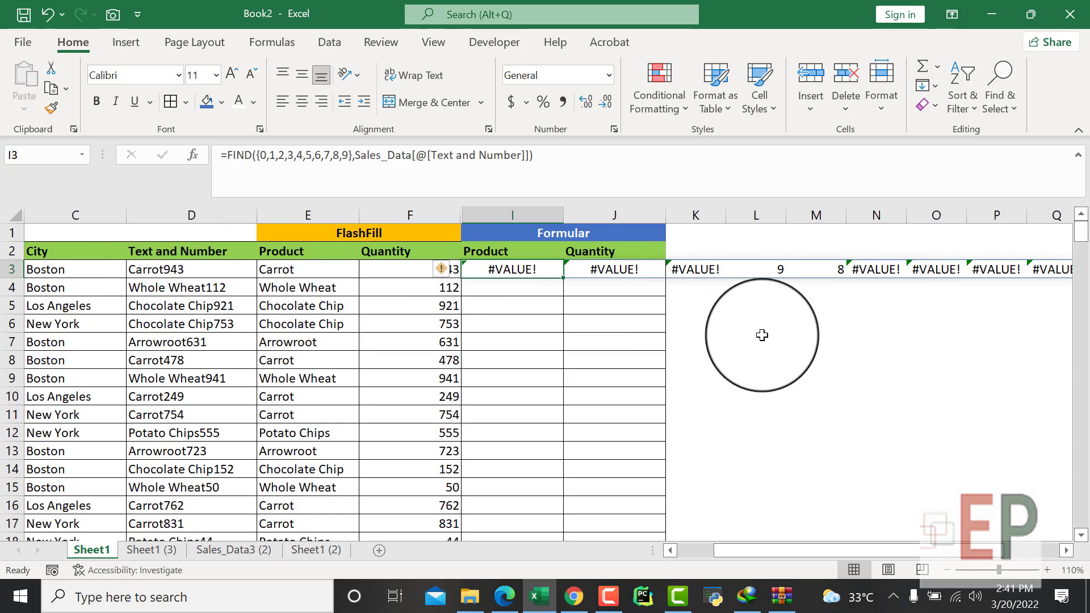
click(765, 377)
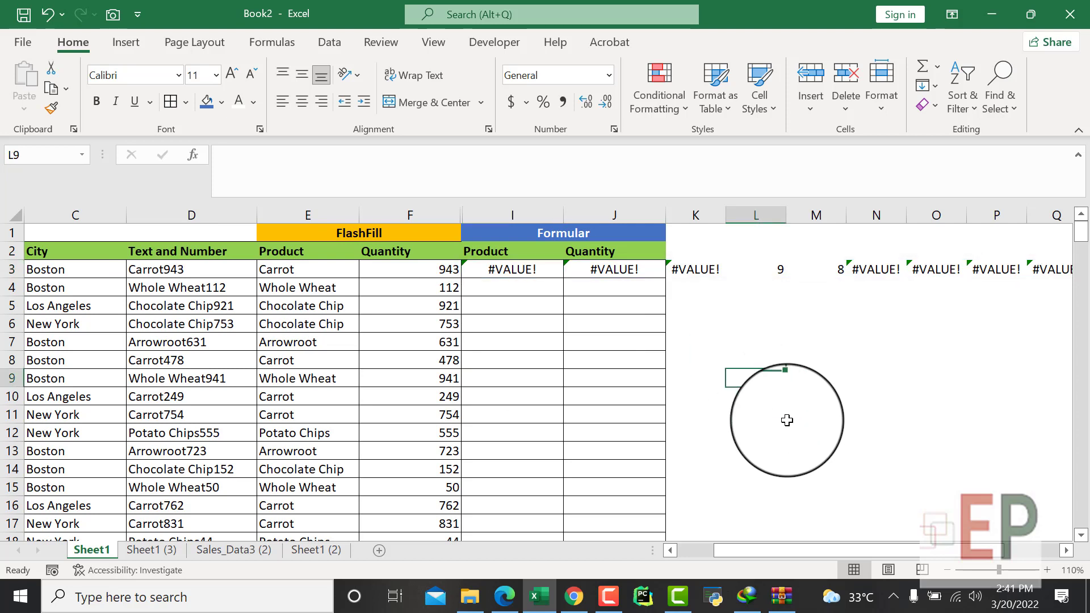
click(528, 272)
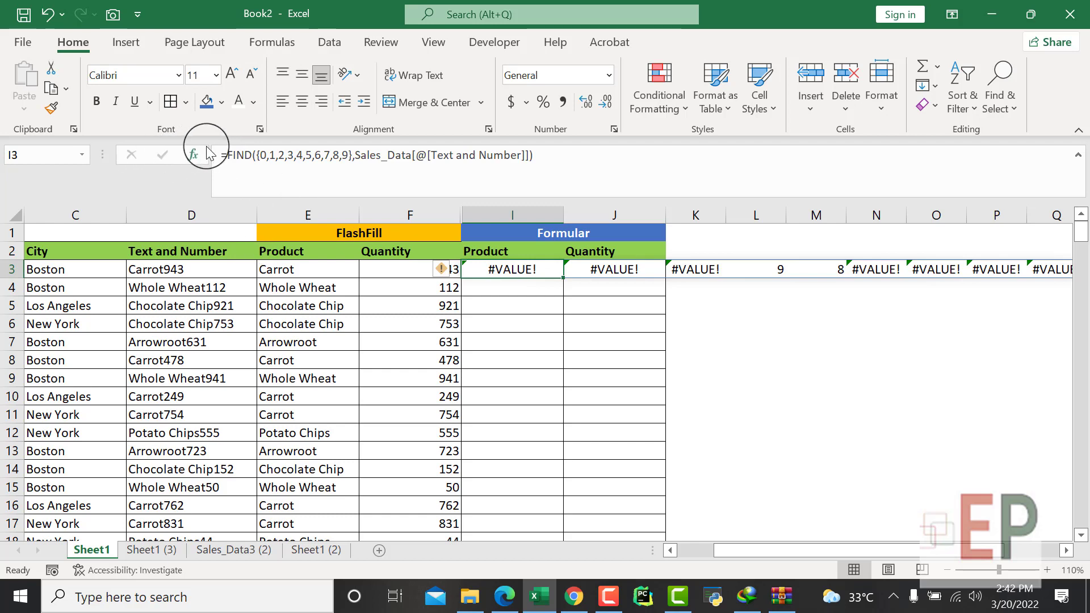
click(230, 149)
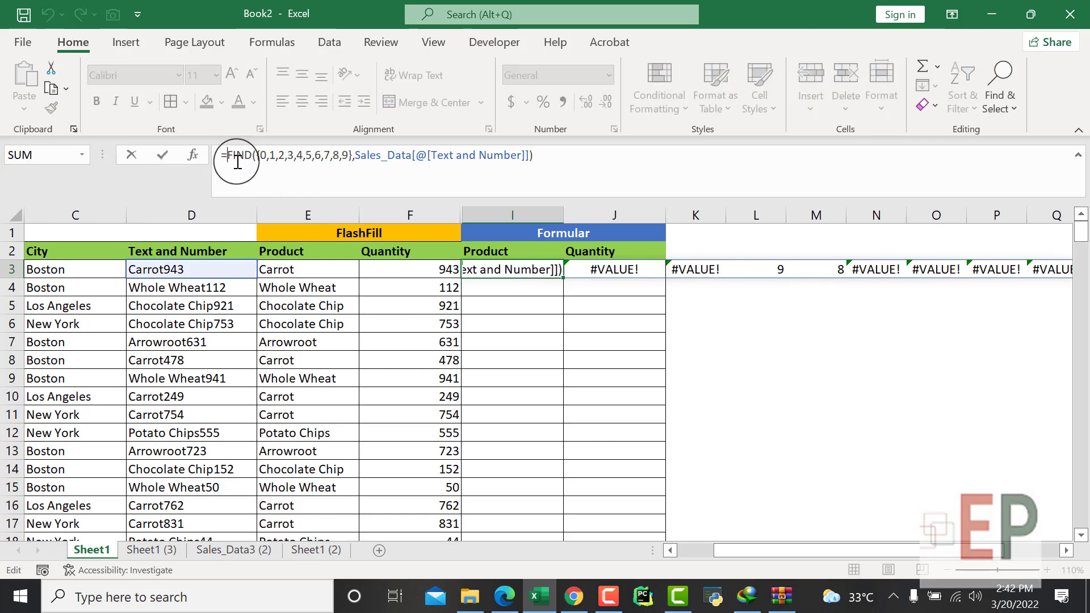
text(IFERROR()
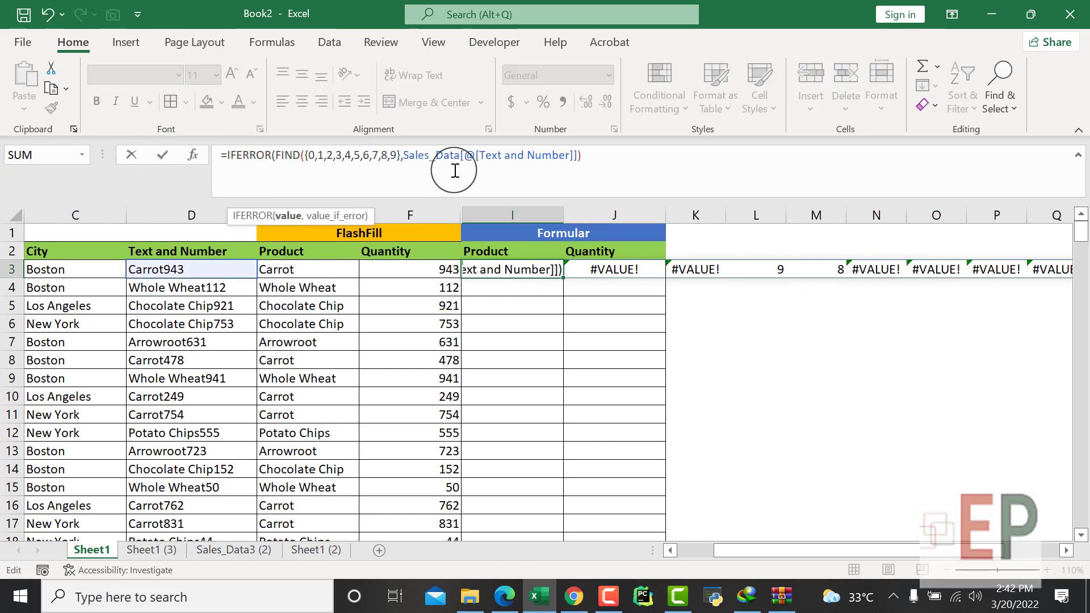
text(,")
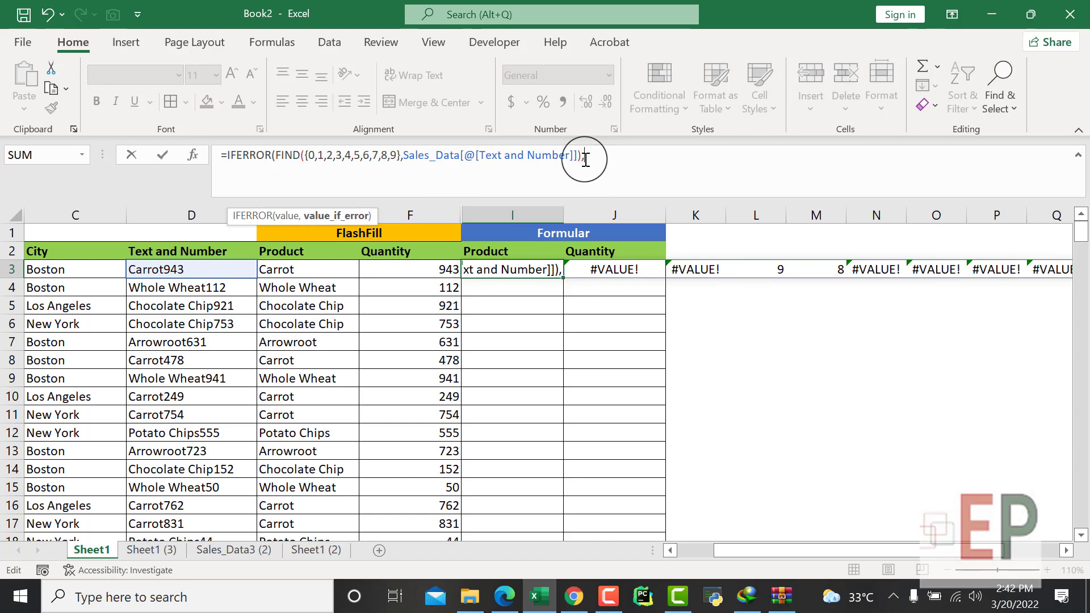
text("))
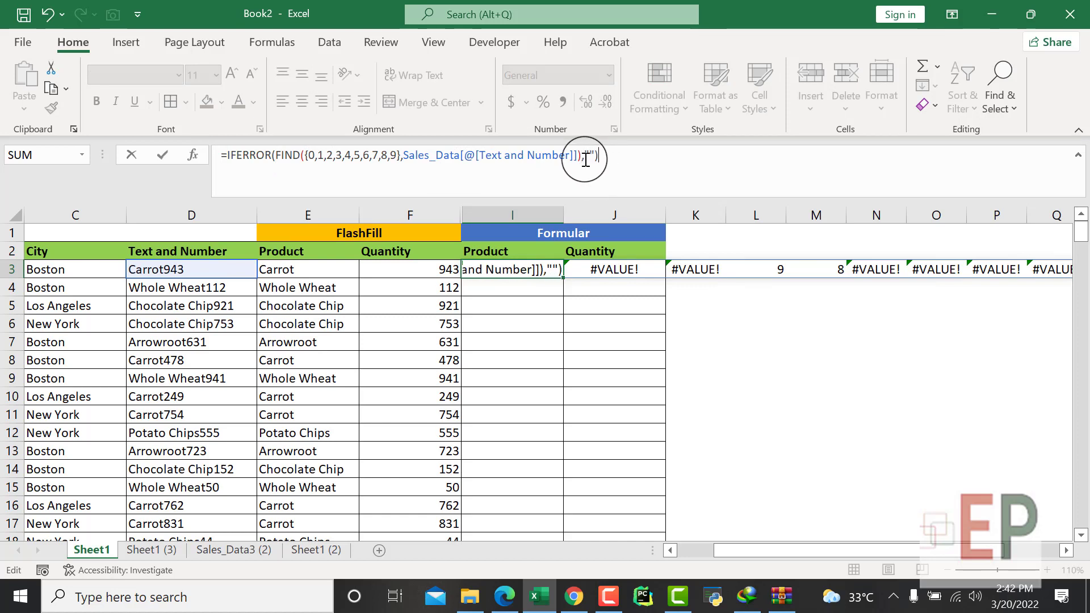
key(Return)
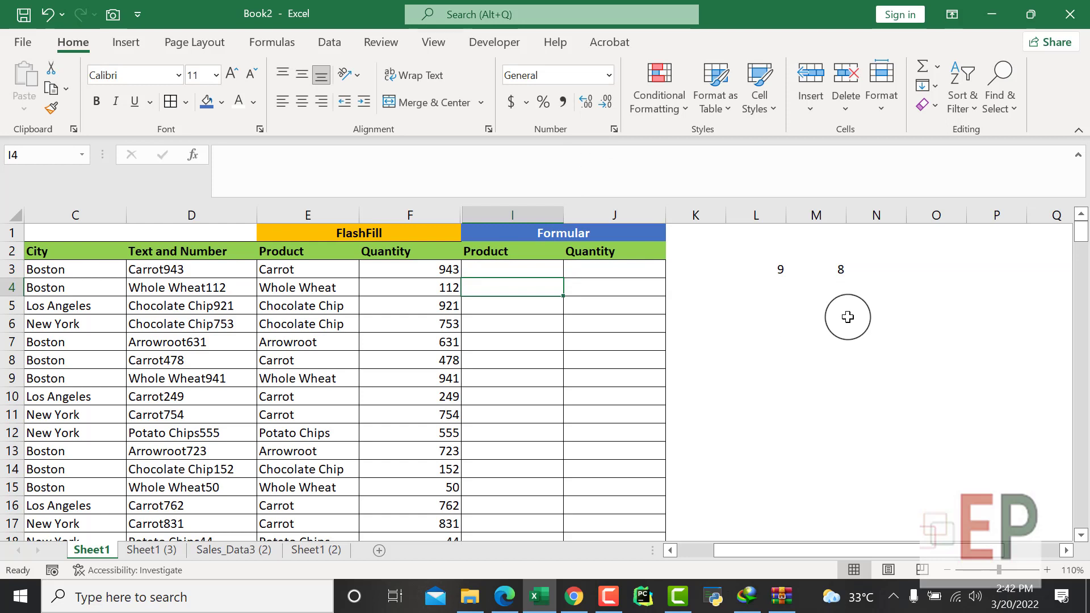
Wrap the IFERROR formula in cell I3 of the Formular Product column in the MIN function
click(530, 274)
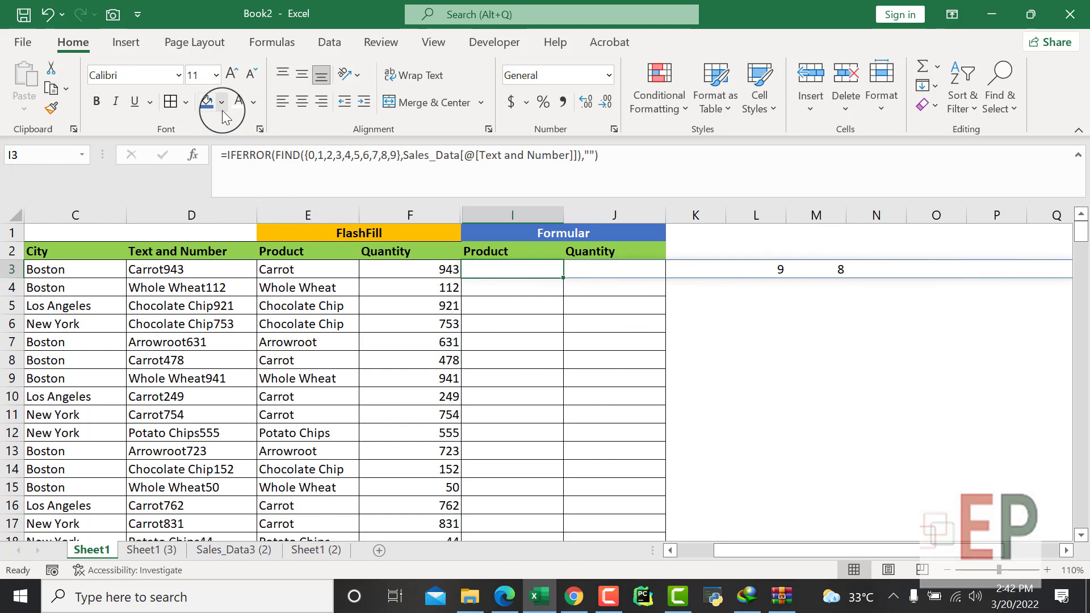
click(230, 159)
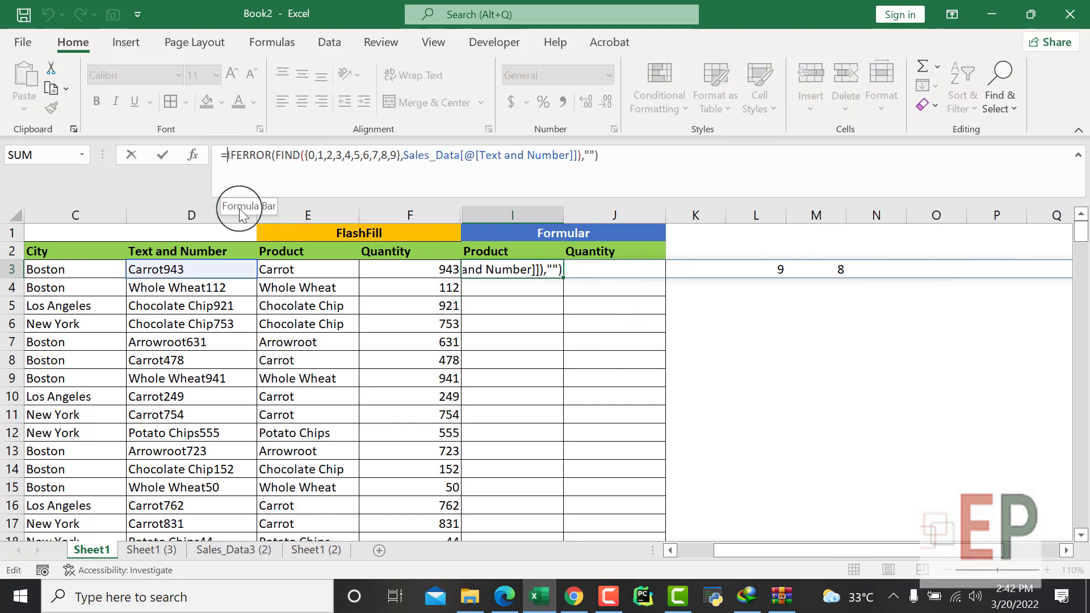
text(MIN)
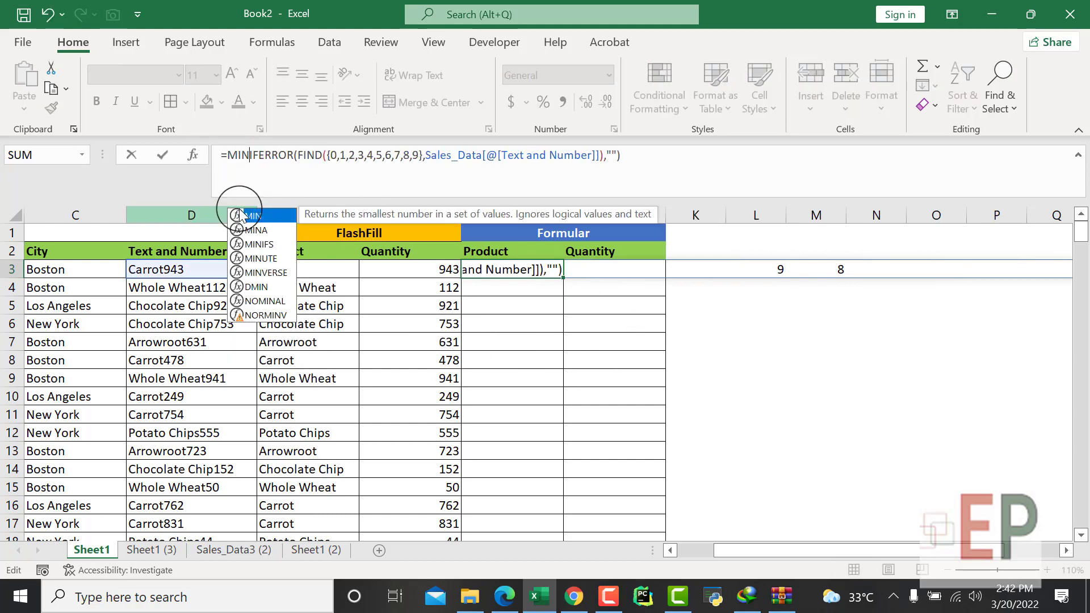
double_click(239, 215)
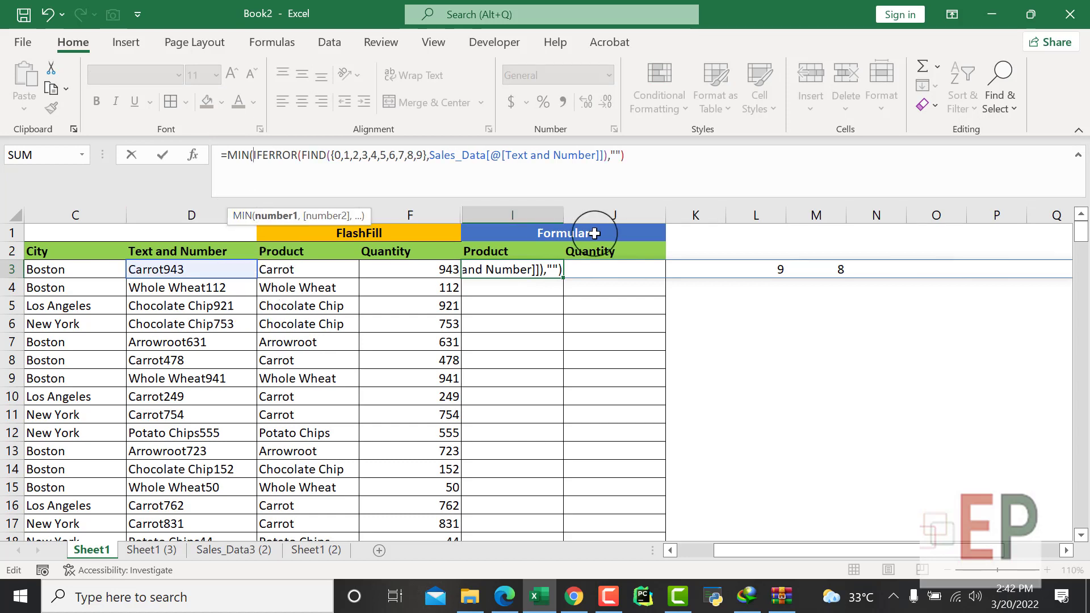
text())
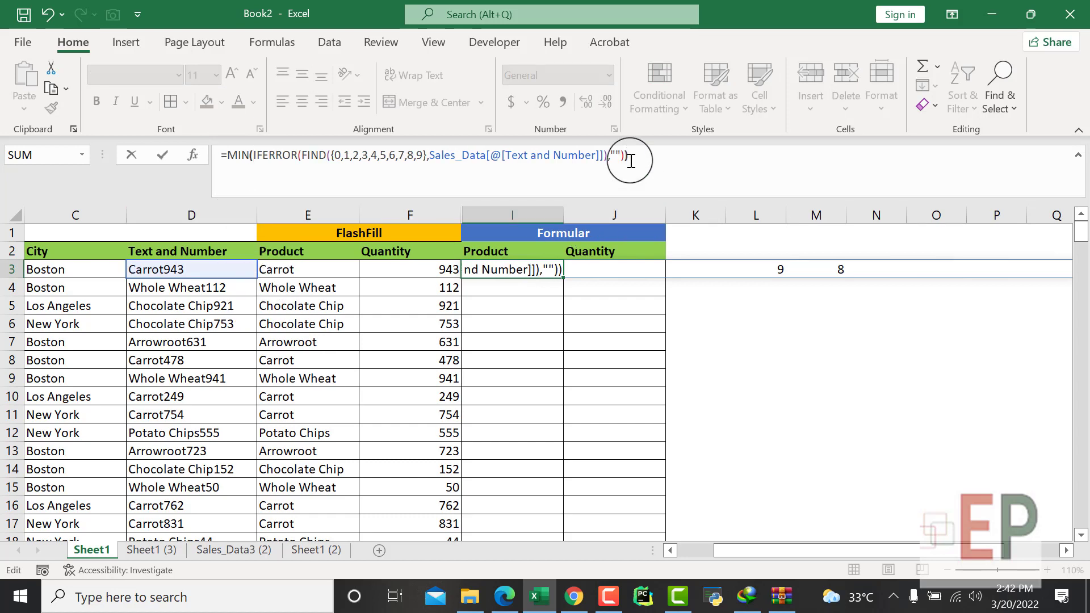
key(Return)
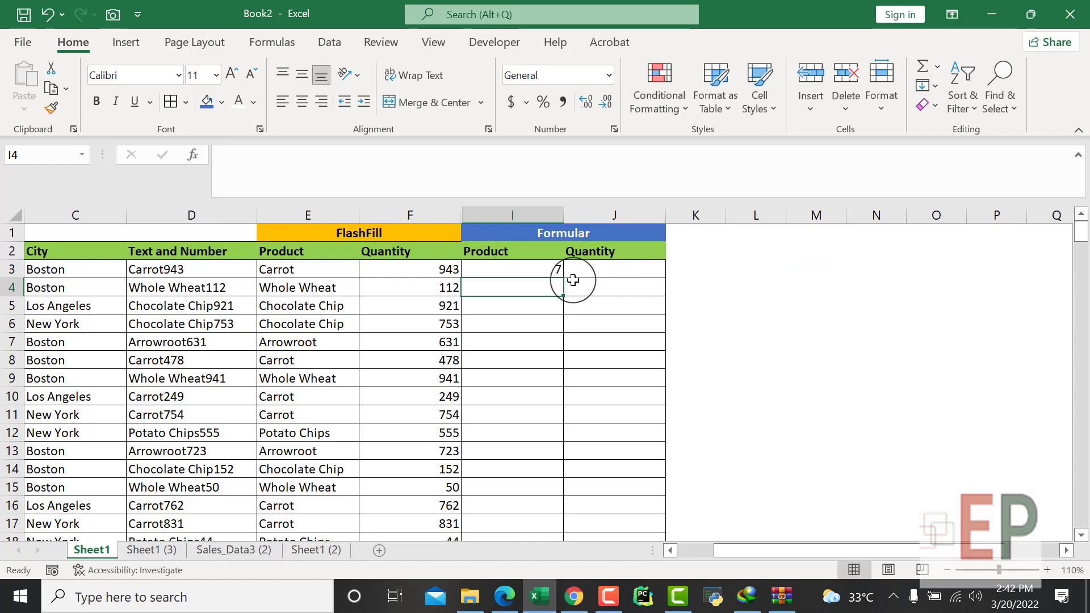
Wrap the MIN formula in I3 in LEFT, with [@[Text and Number]] as the text and the MIN result as the character count
click(555, 268)
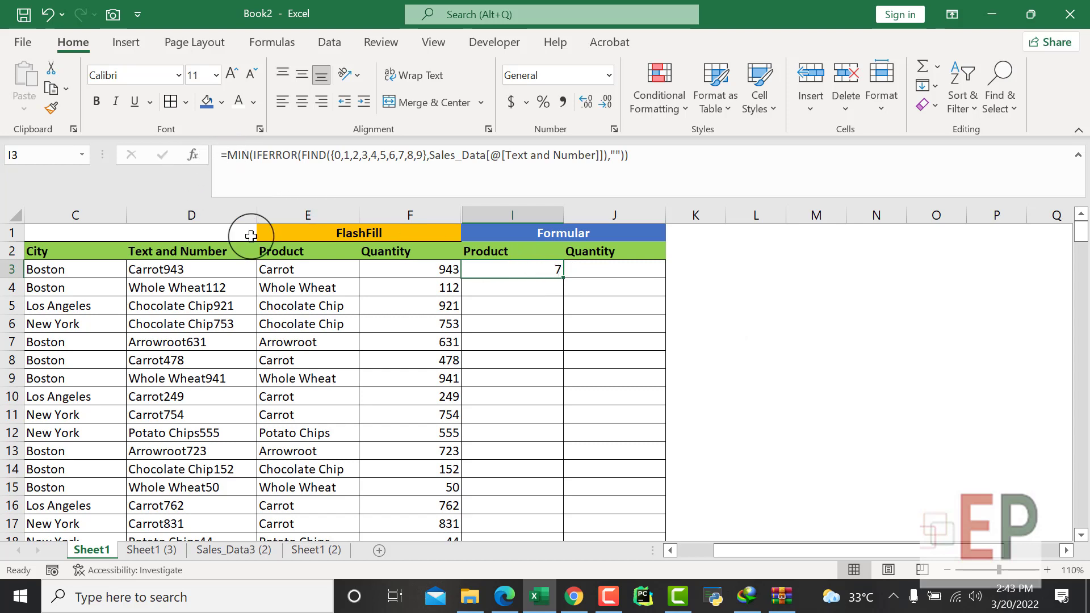
click(229, 151)
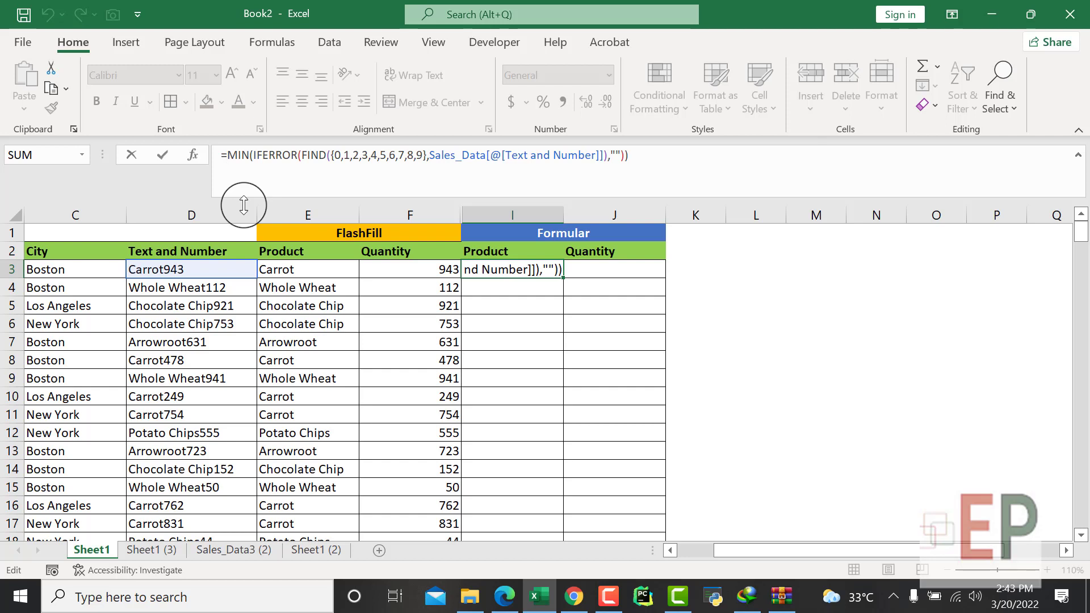
text(LEFT([@[Text and Number)
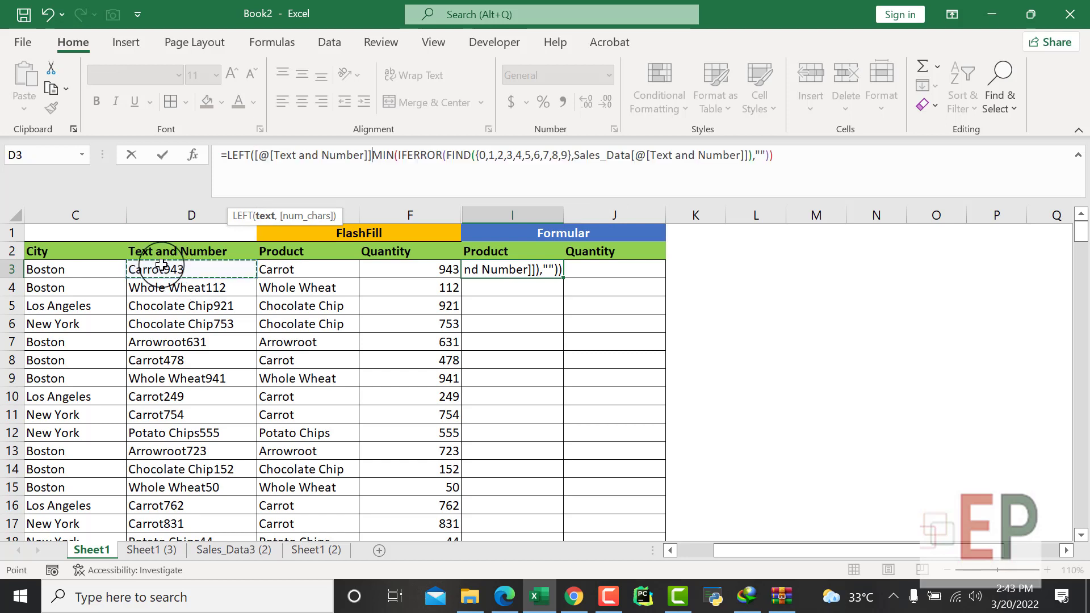
click(154, 269)
text(,)
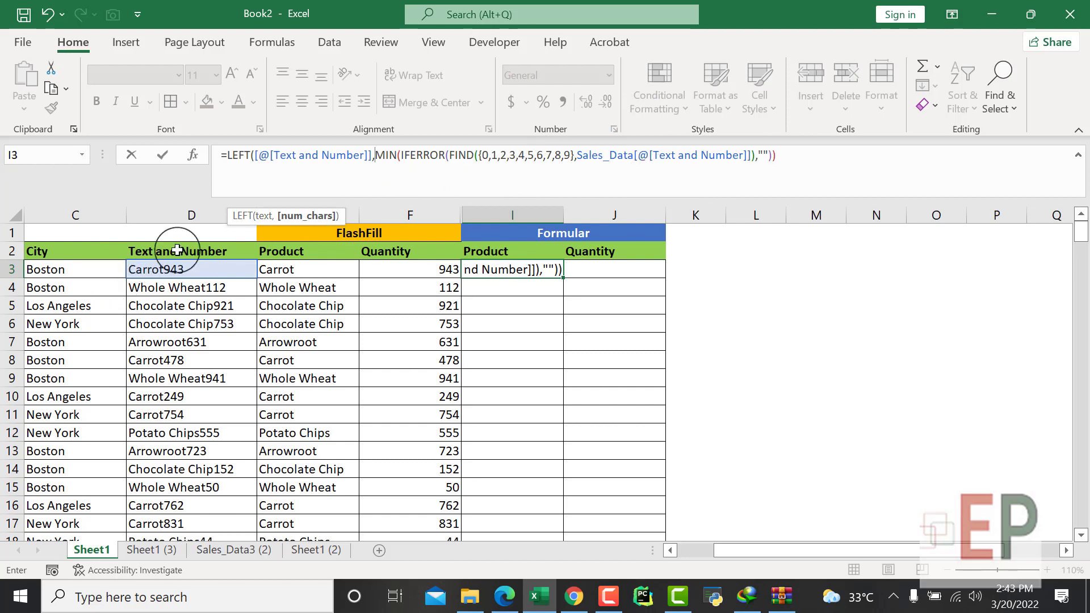
click(796, 159)
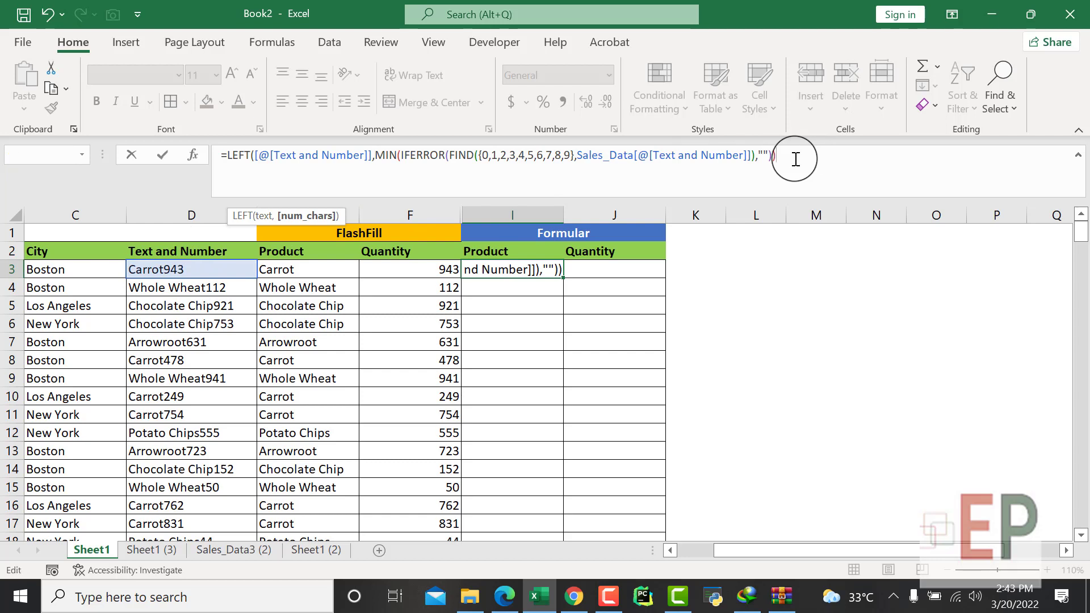
key(Return)
key(Return)
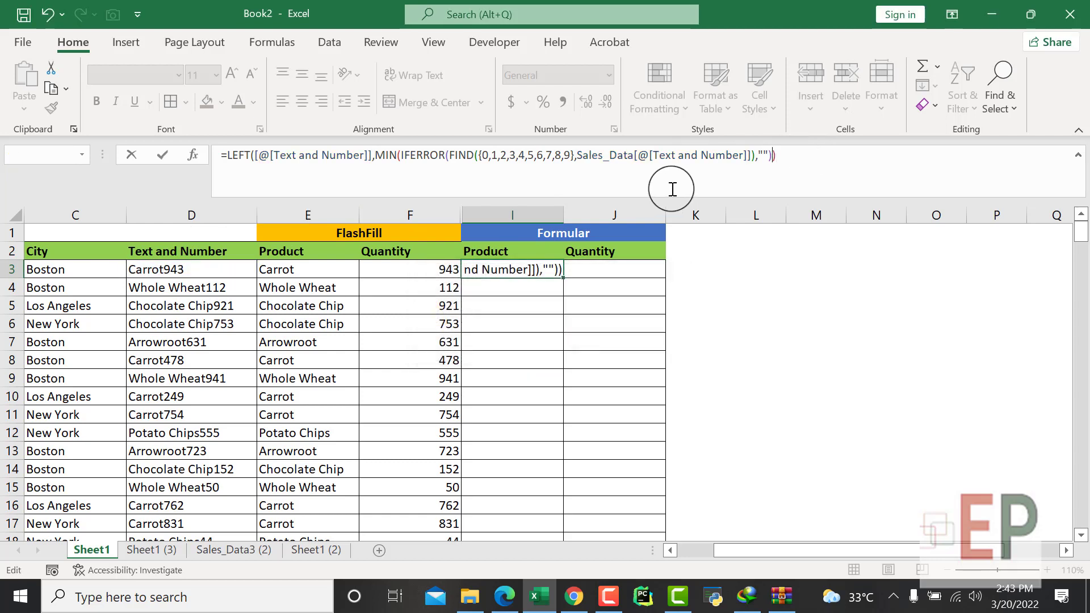
text())
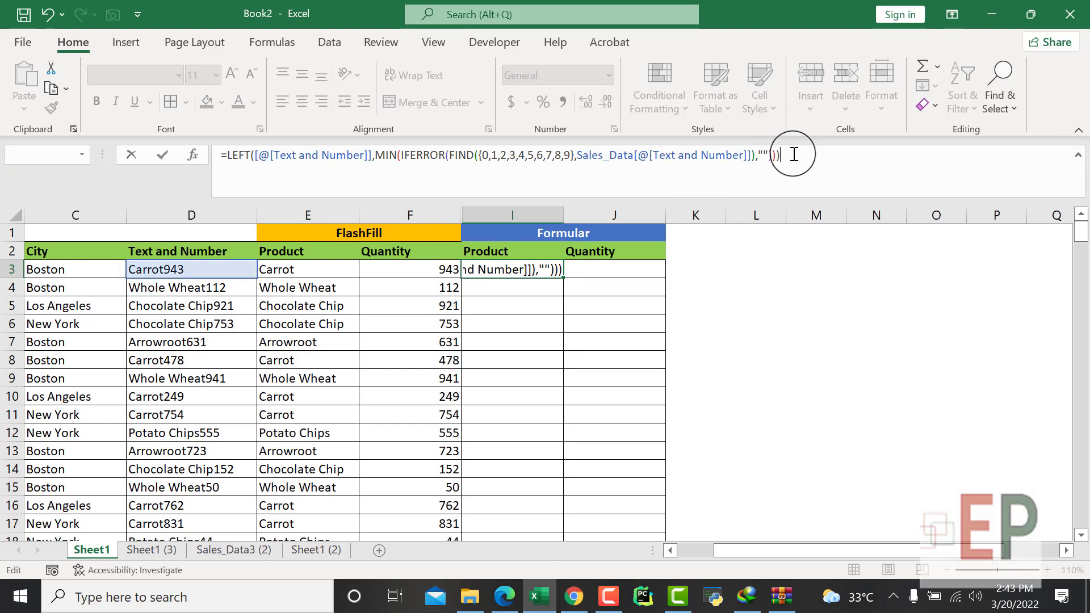
key(Return)
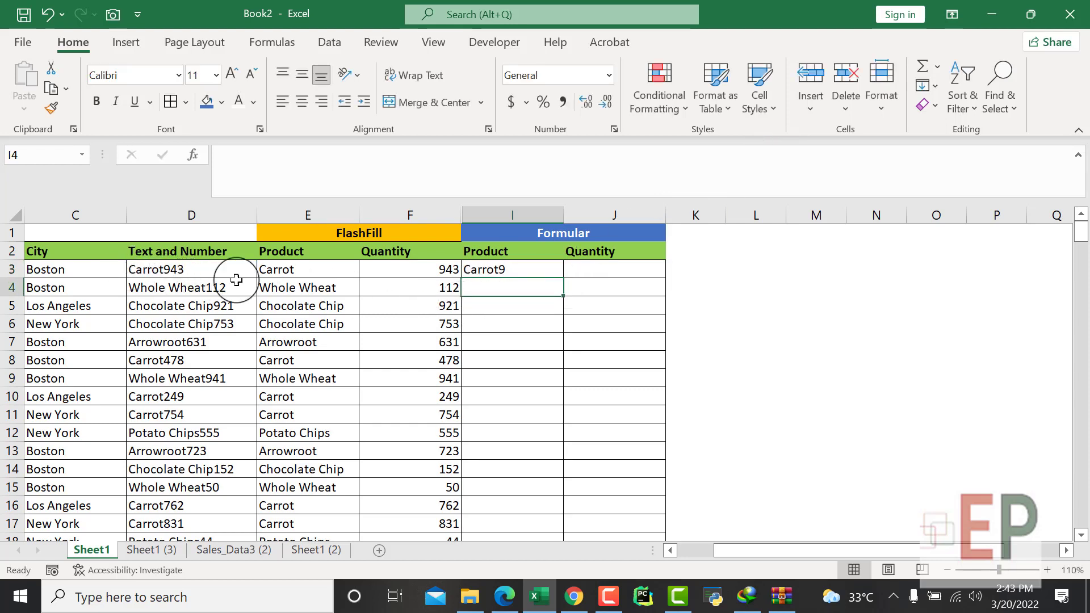
Subtract 1 from the MIN result used as the character count of the LEFT formula in I3
click(496, 269)
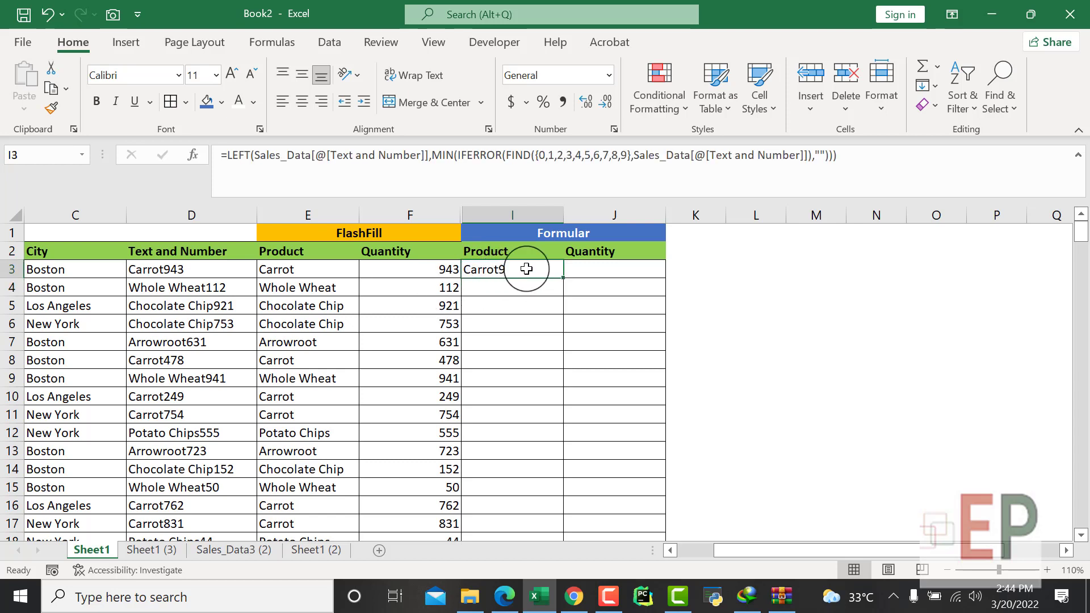
click(832, 155)
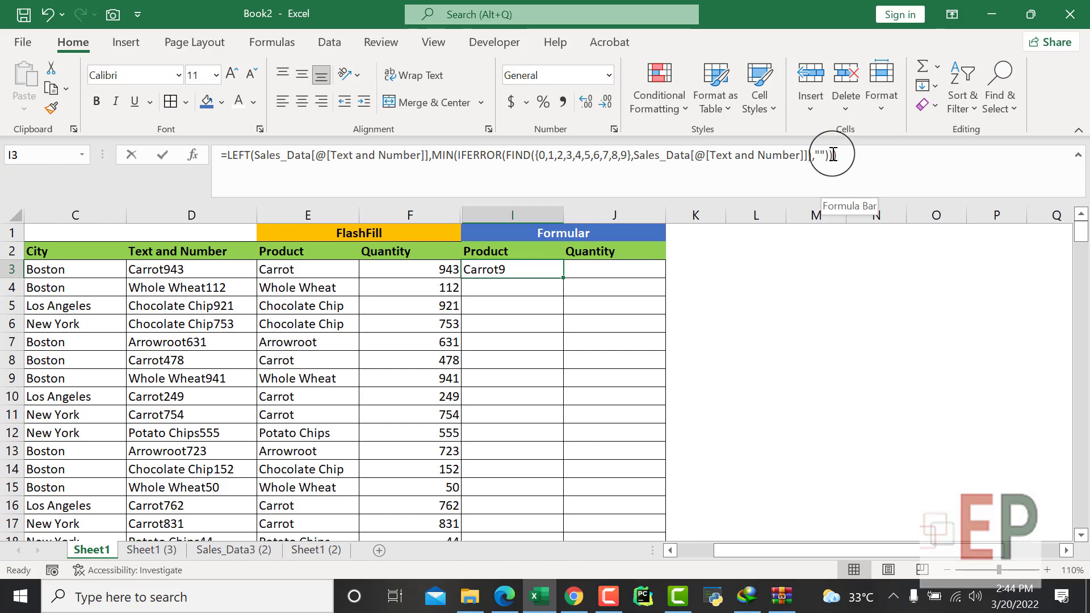
text(-1)
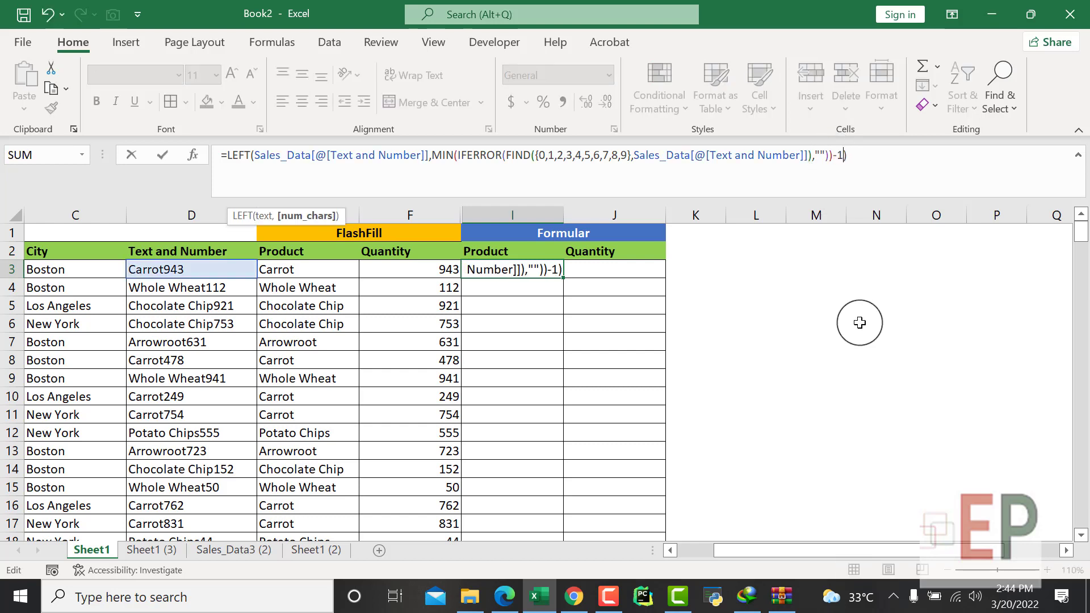
key(Return)
Fill the Product formula from I3 down to I246 and check the filled cells
click(548, 265)
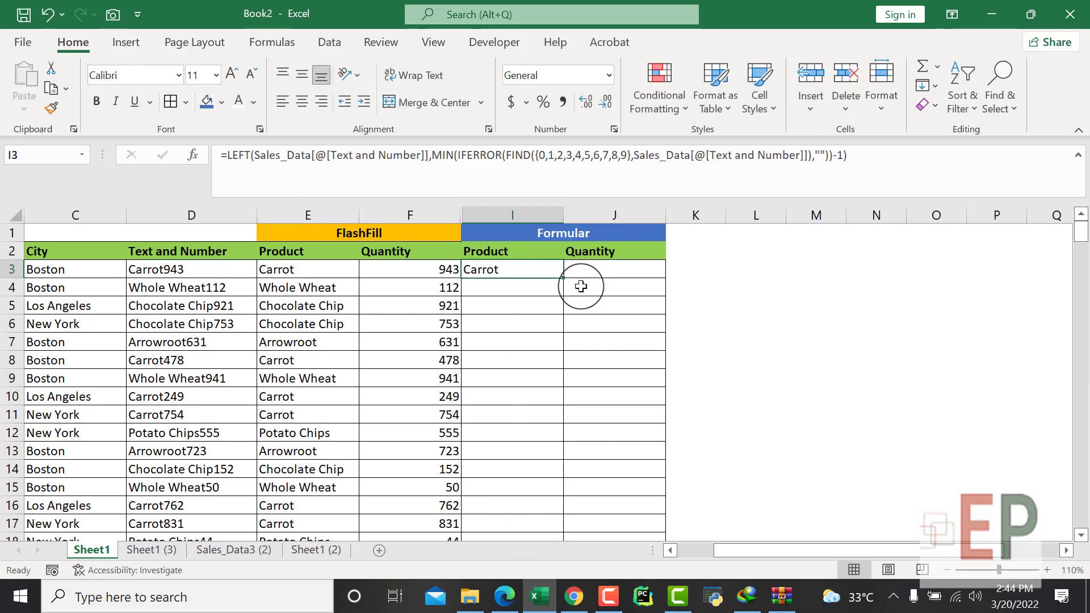
drag(563, 278, 546, 508)
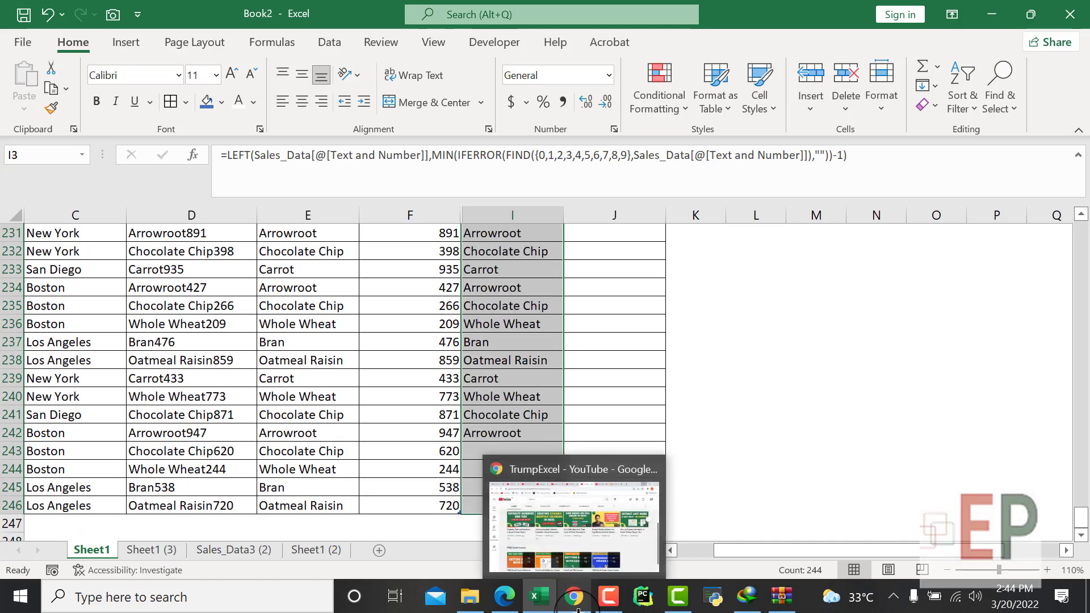
click(831, 410)
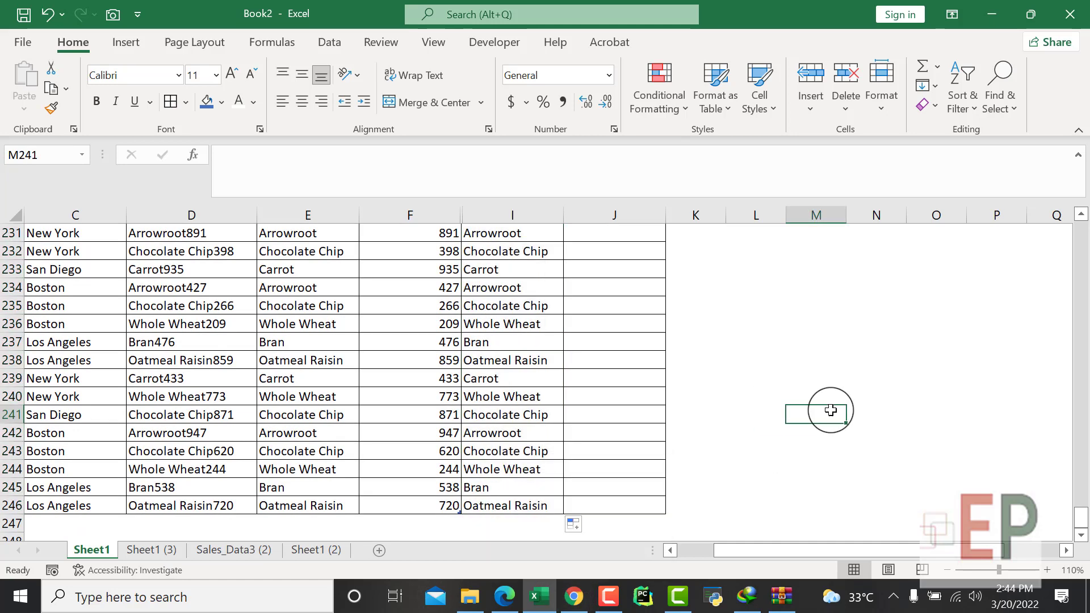
click(559, 452)
click(538, 509)
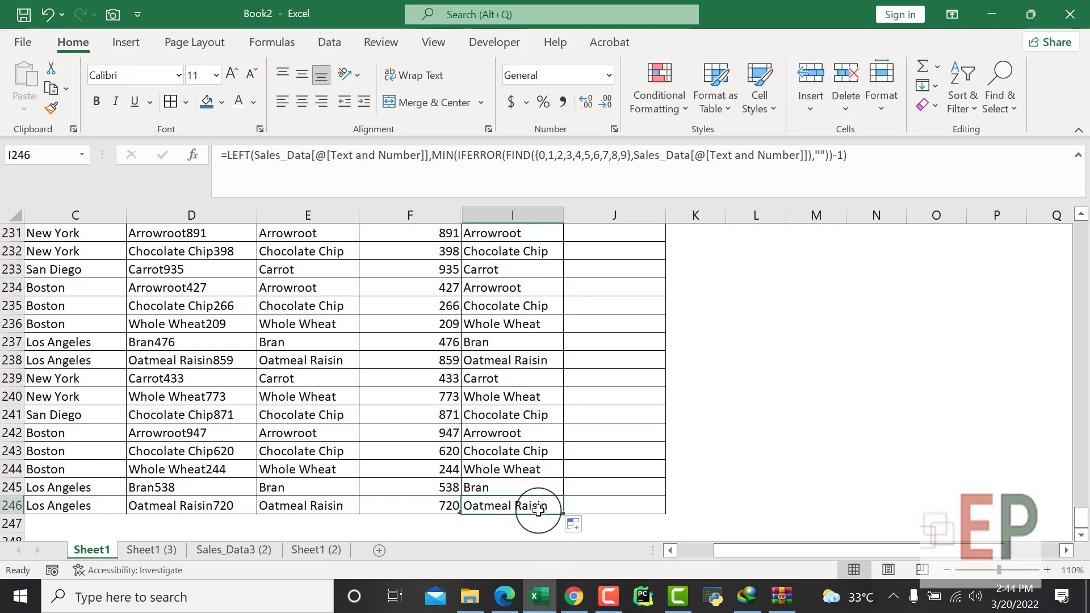
scroll(542, 422, up, 11)
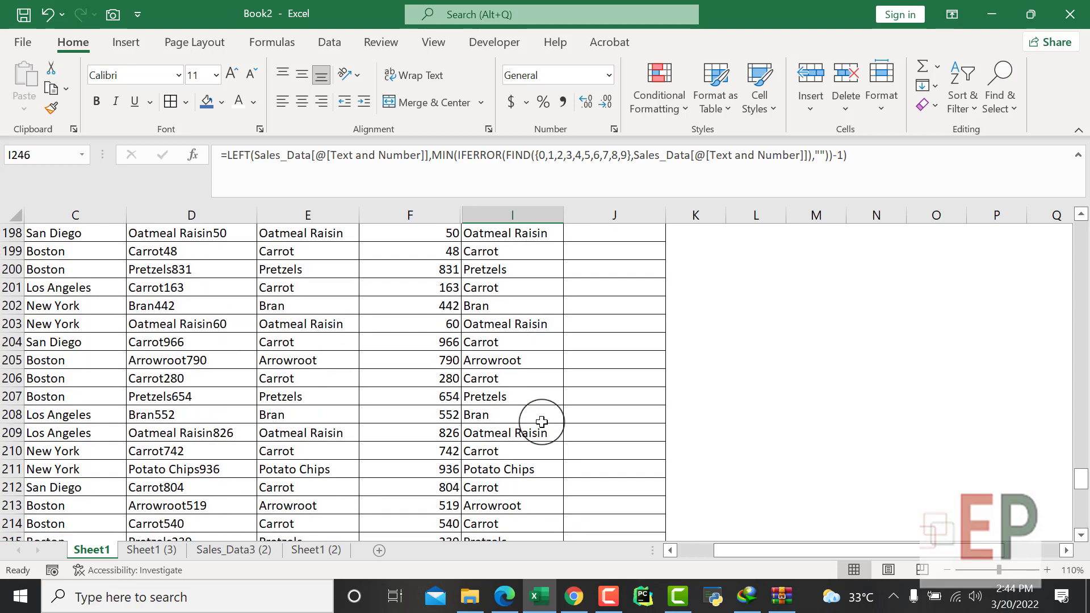
scroll(542, 422, up, 15)
drag(1081, 417, 1079, 207)
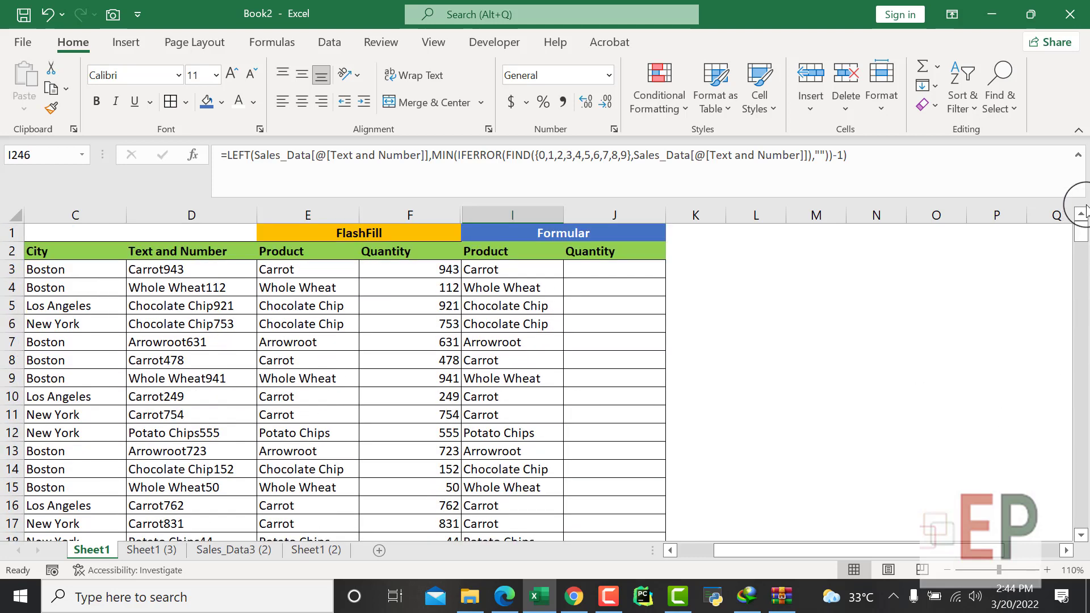
click(587, 273)
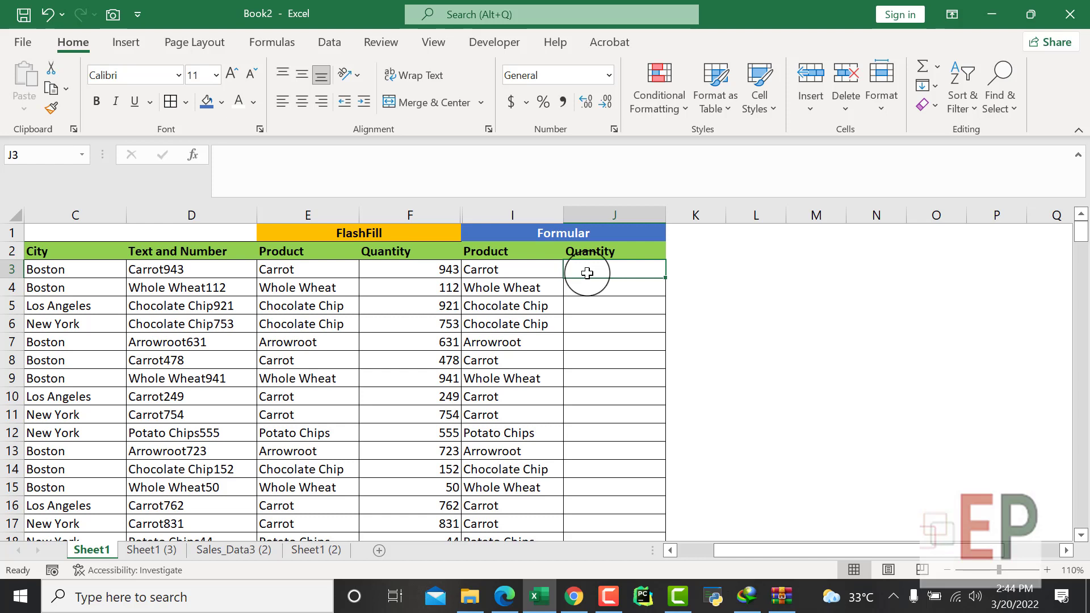
text(=)
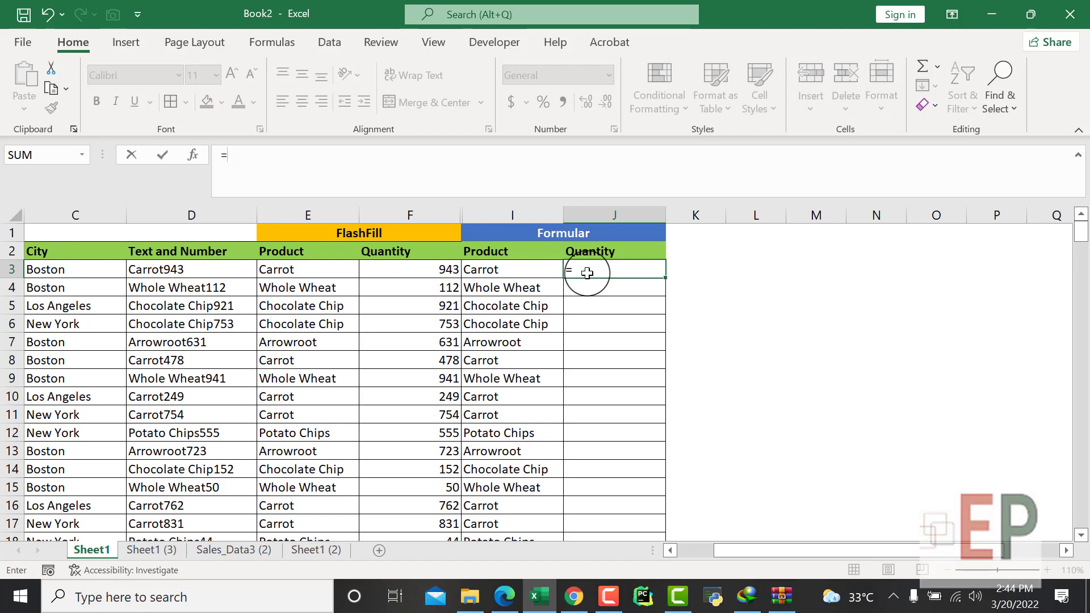
key(Escape)
Copy the full LEFT formula text from I3 and enter it unchanged in J3 of the Formular Quantity column
click(477, 265)
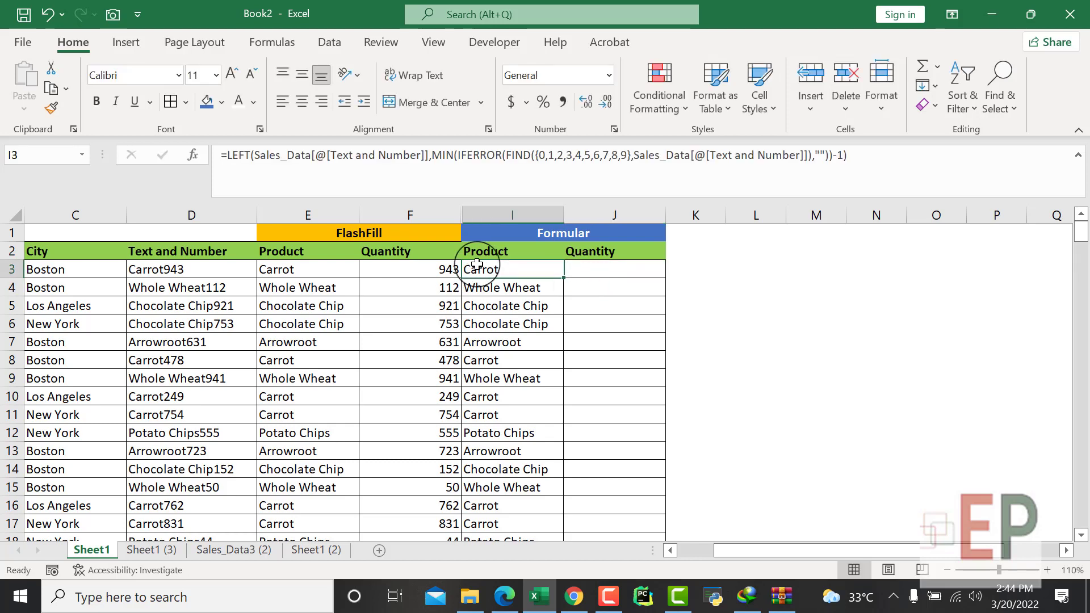
drag(868, 159, 154, 178)
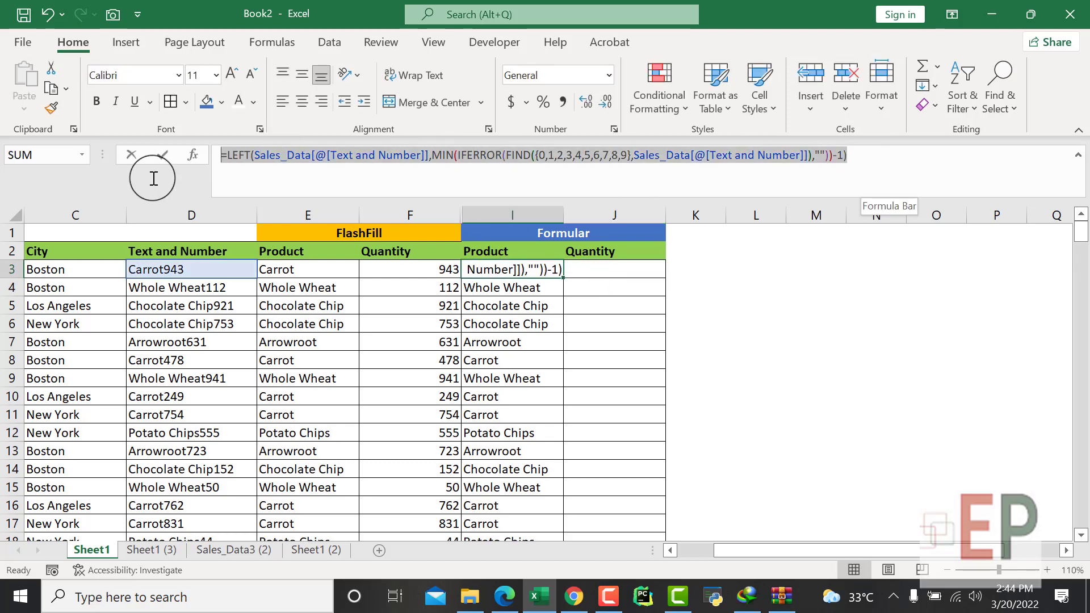
key(ctrl+c)
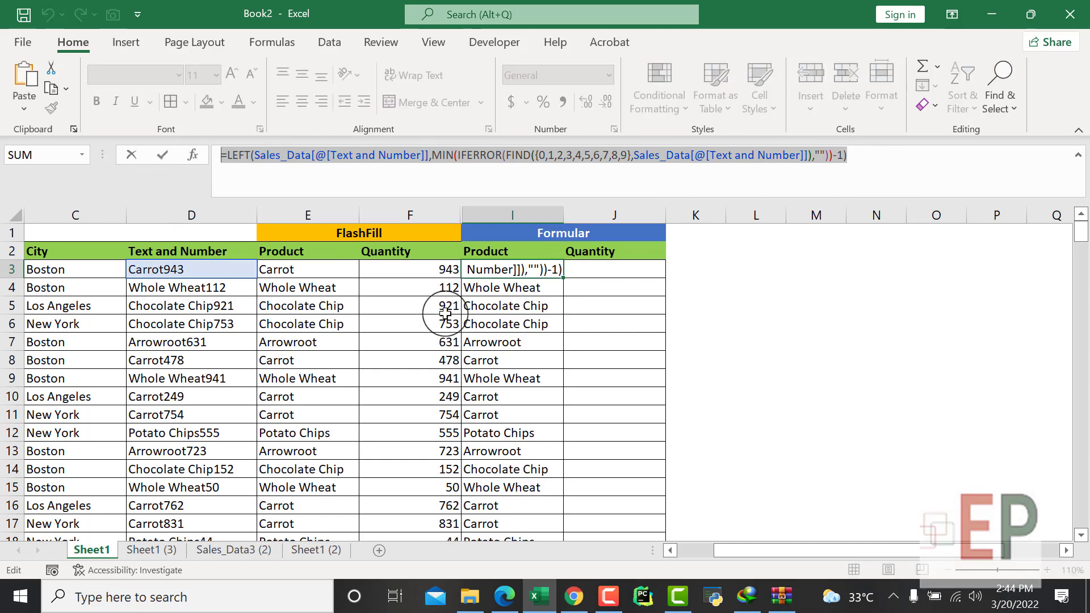
click(588, 272)
key(Escape)
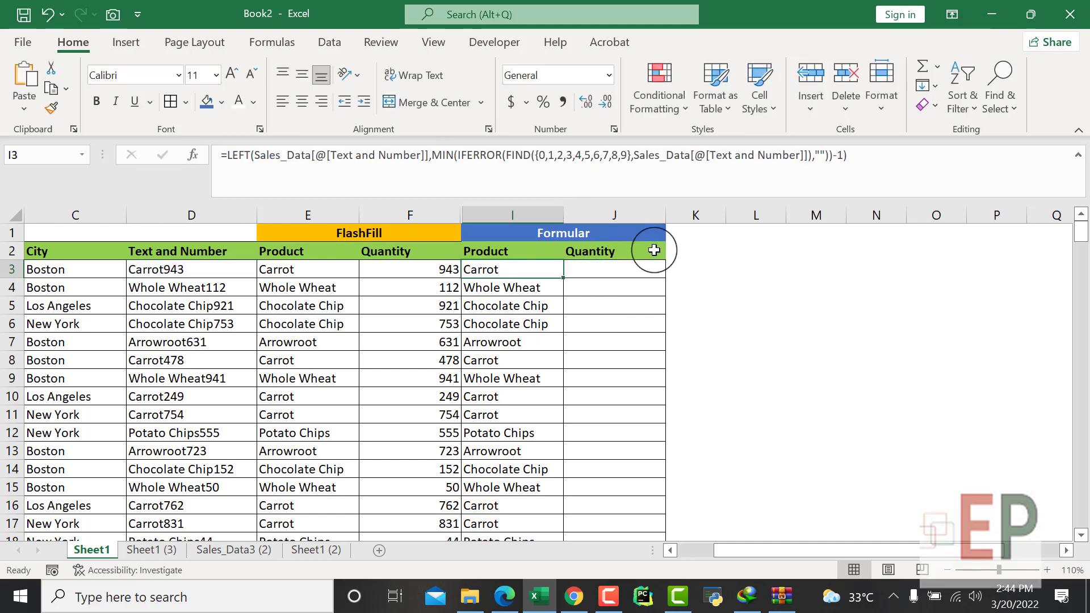
click(594, 270)
click(531, 176)
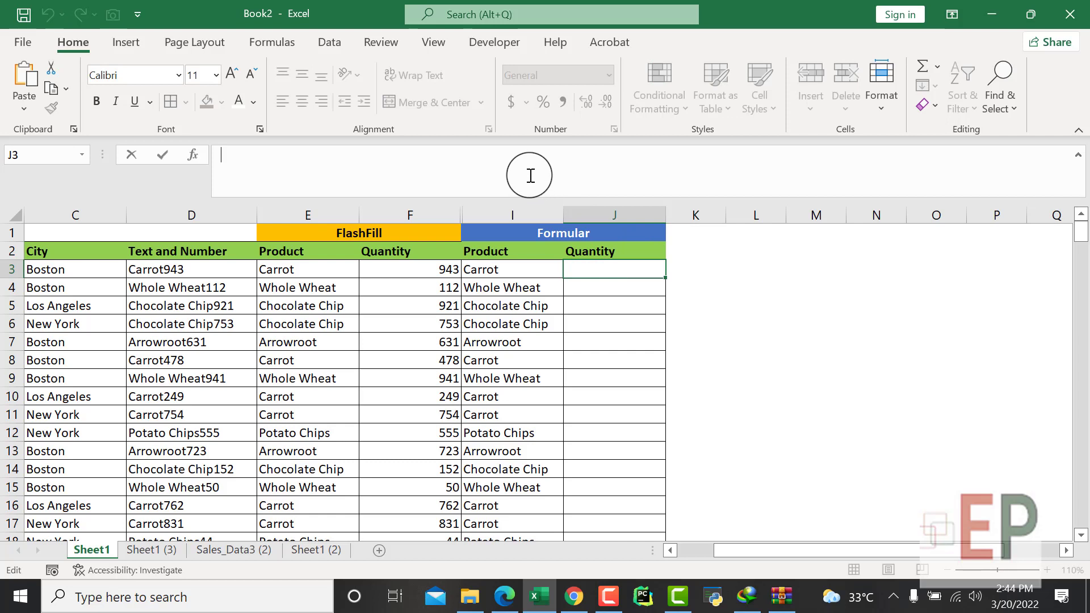
key(ctrl+v)
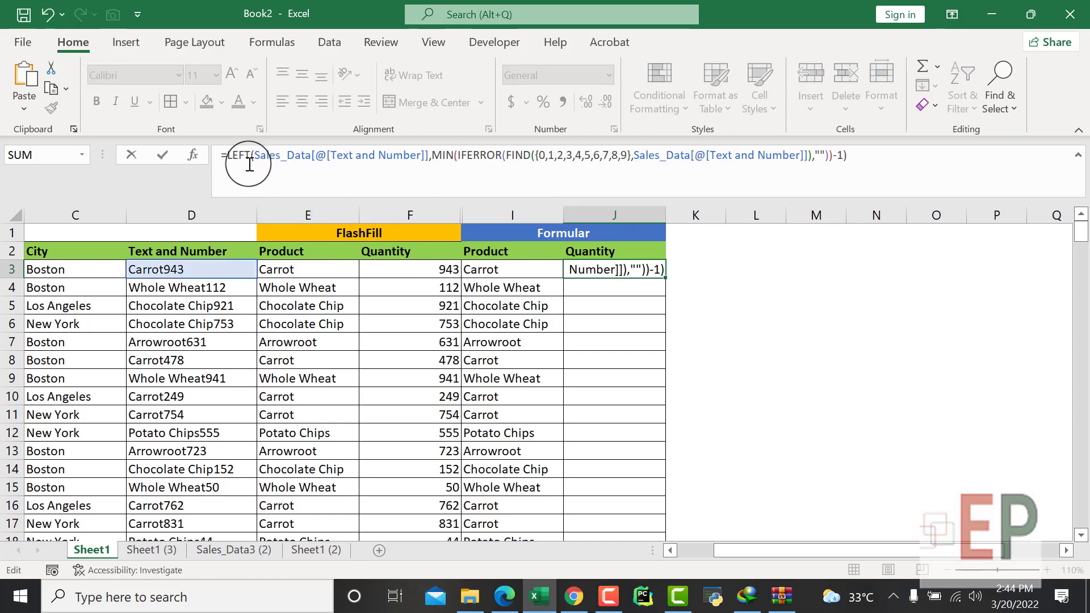
click(299, 163)
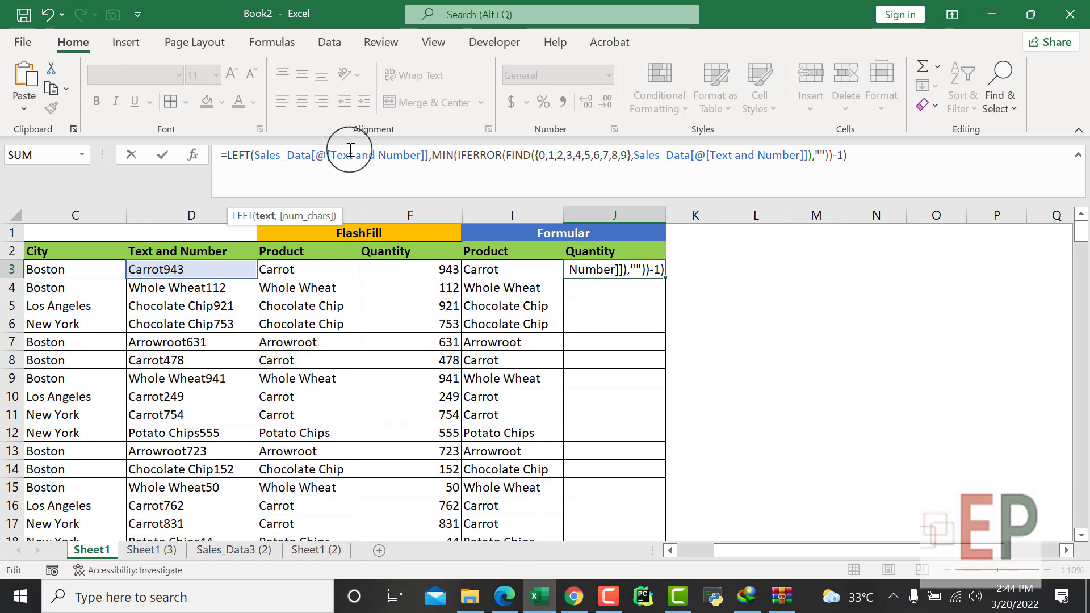
click(499, 165)
click(632, 165)
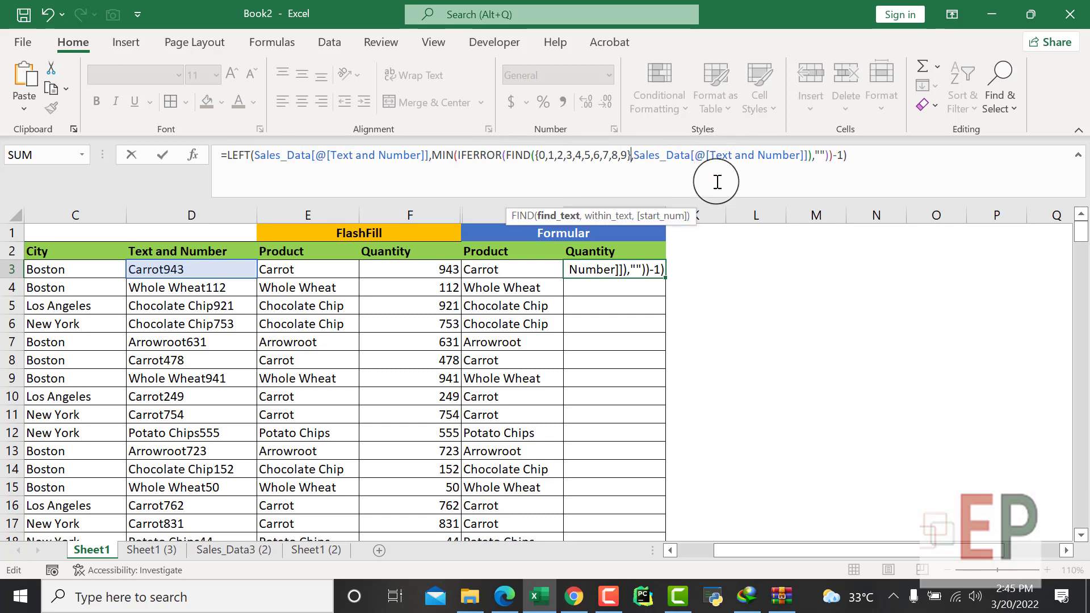
key(Return)
Replace the LEFT function in the J3 Quantity formula with MID
click(579, 268)
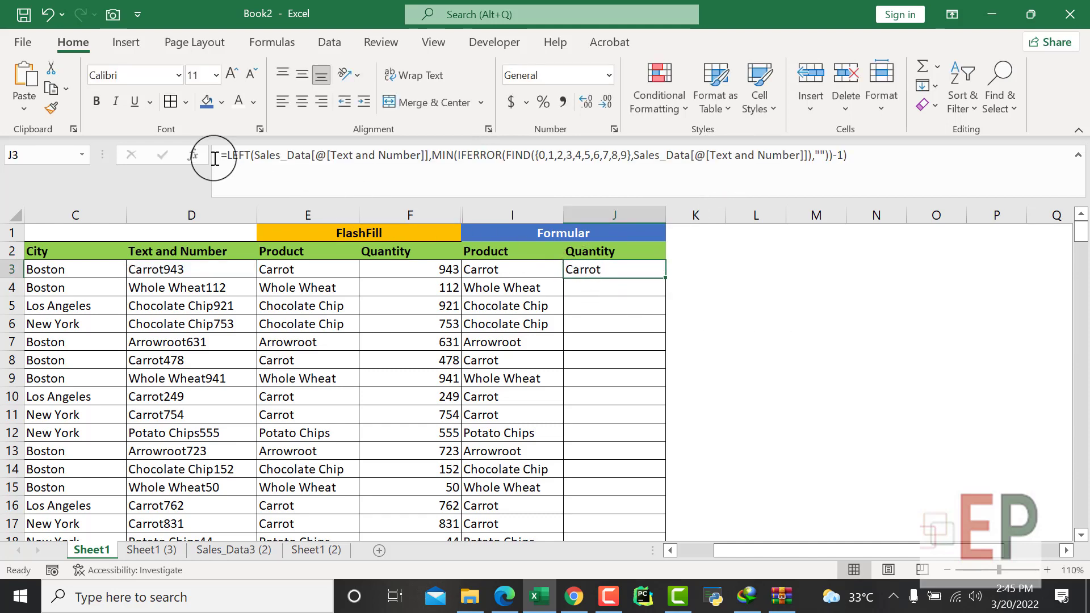
click(246, 154)
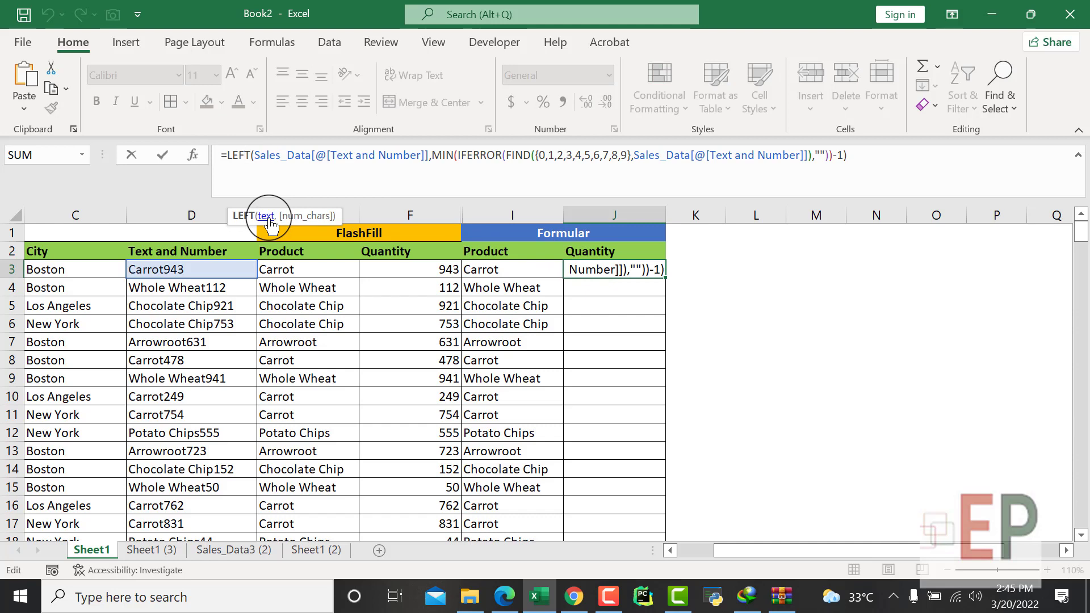
key(BackSpace)
key(BackSpace)
key(BackSpace)
key(BackSpace)
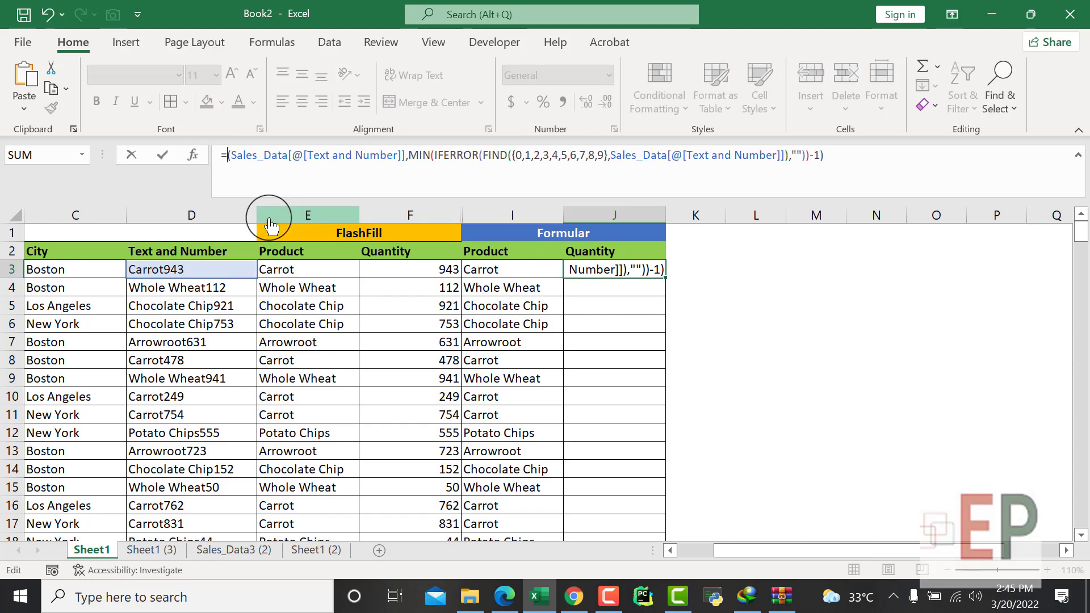
text(MID)
key(Return)
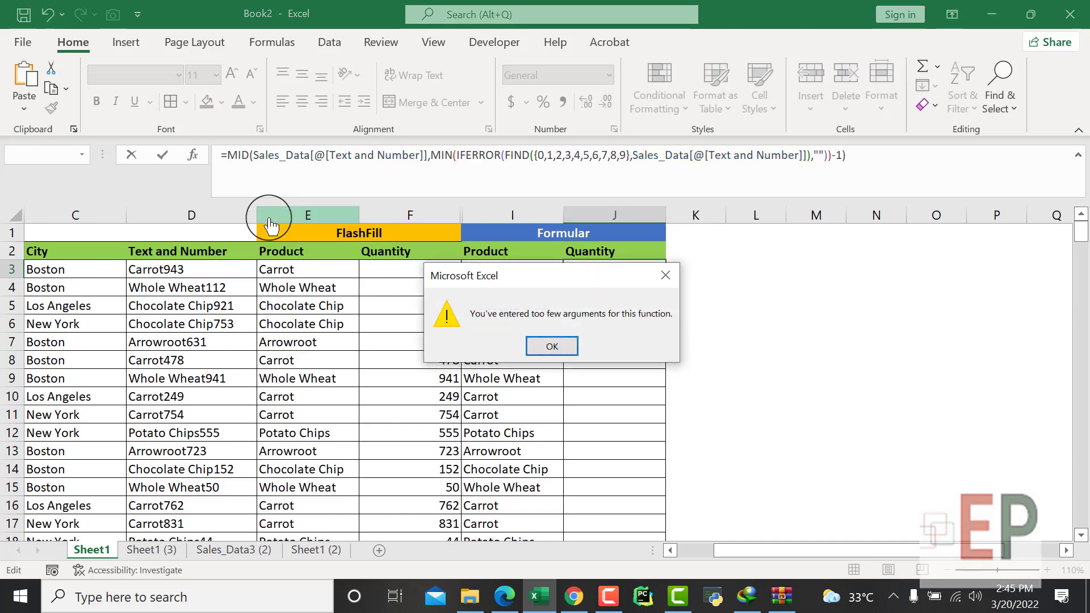
key(Return)
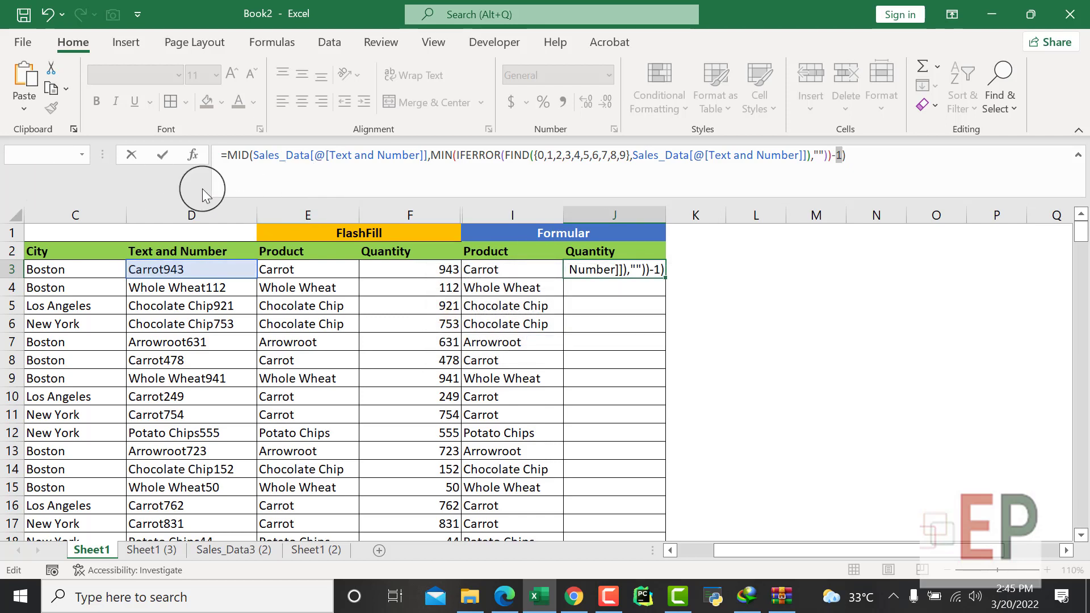
Remove the -1 and the closing parenthesis after the MIN expression in J3, leaving the MIN result as MID's start number
click(304, 183)
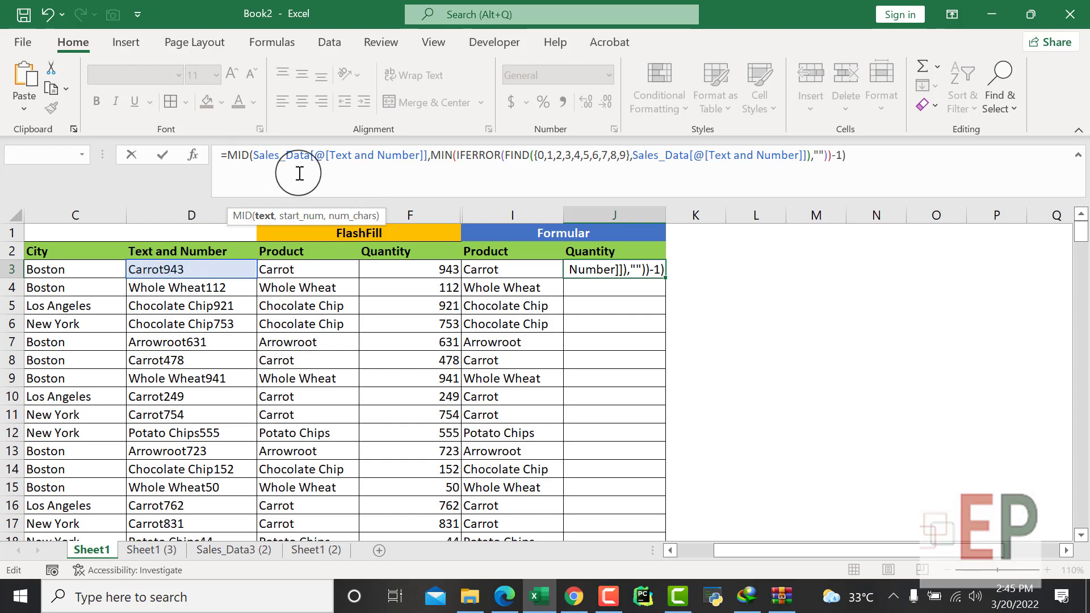
click(428, 156)
text(,)
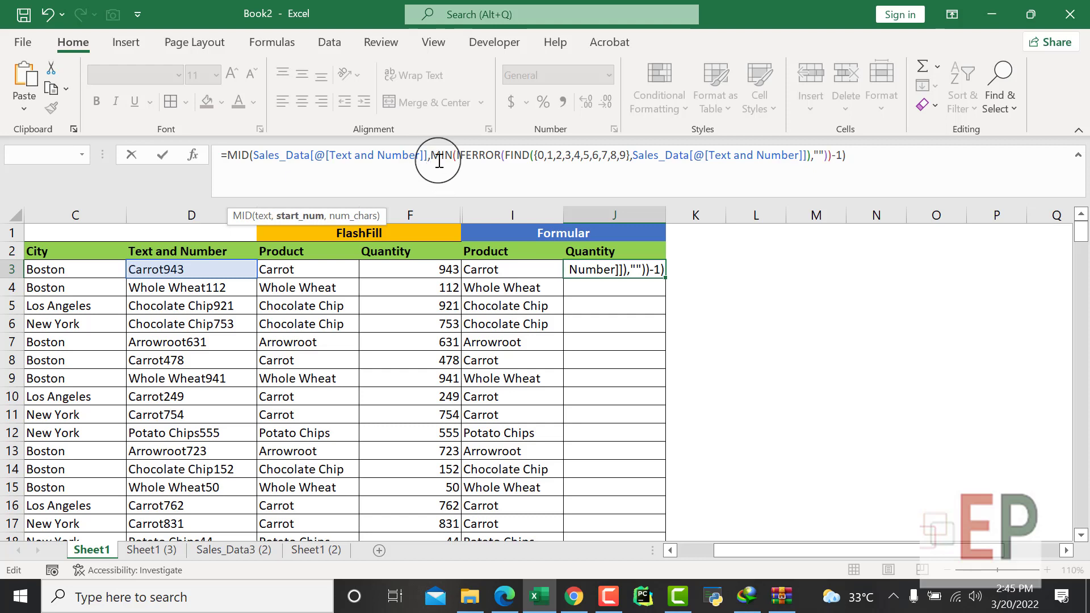
drag(432, 156, 846, 153)
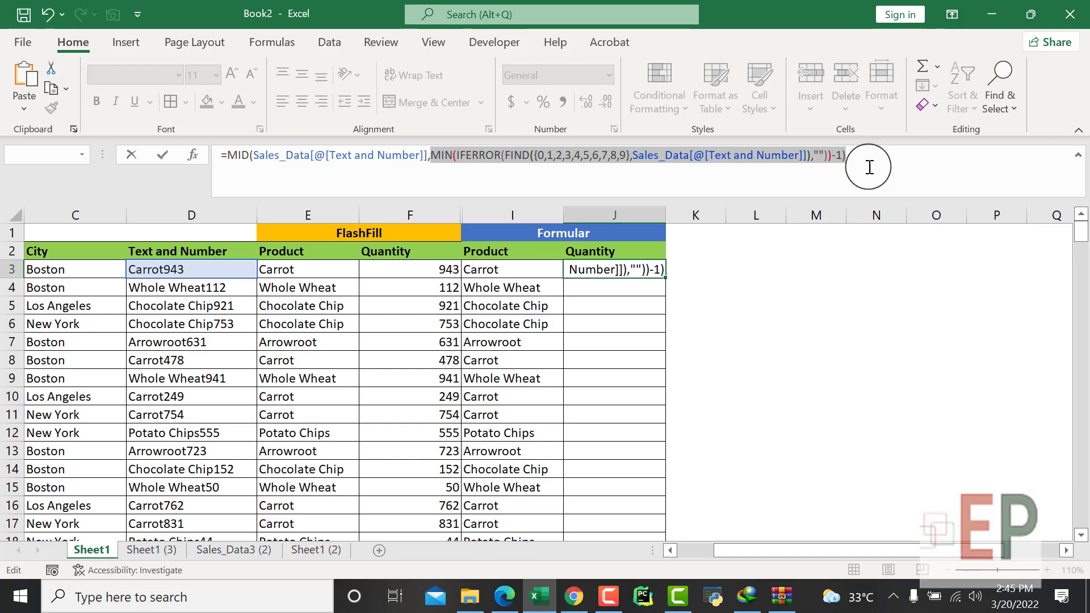
click(847, 154)
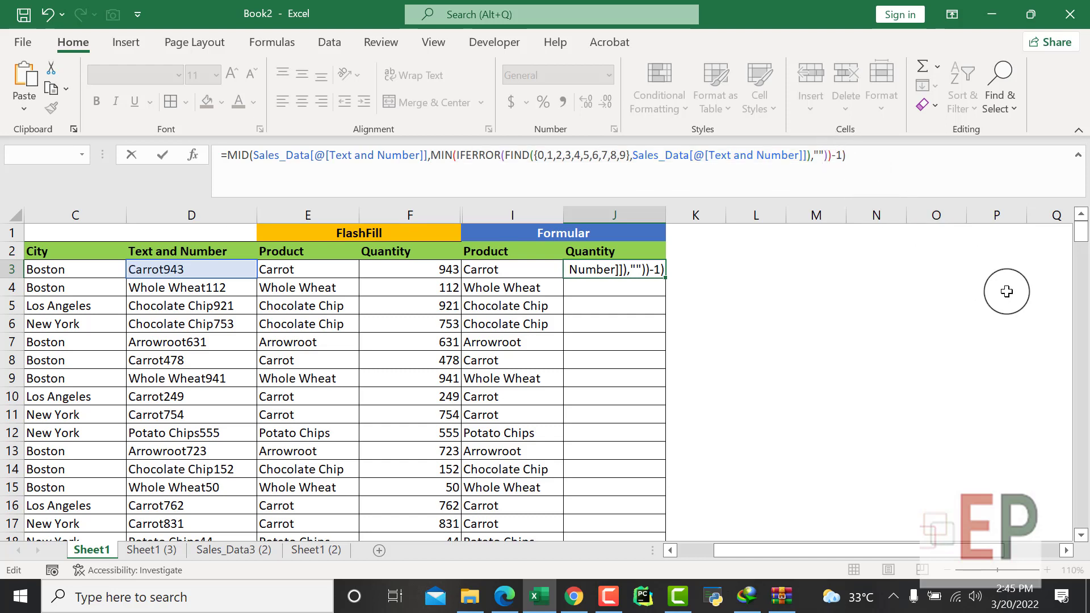
key(BackSpace)
key(BackSpace)
key(BackSpace)
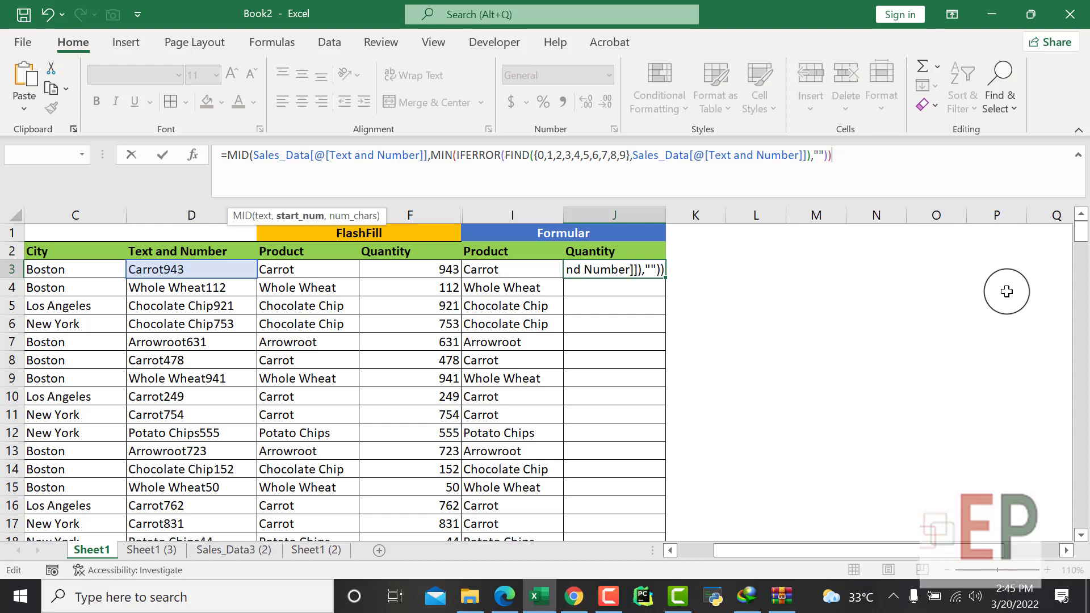
Add 1000 as MID's number of characters, close the parenthesis, review the Text and Number column and enter the formula in J3
text(,)
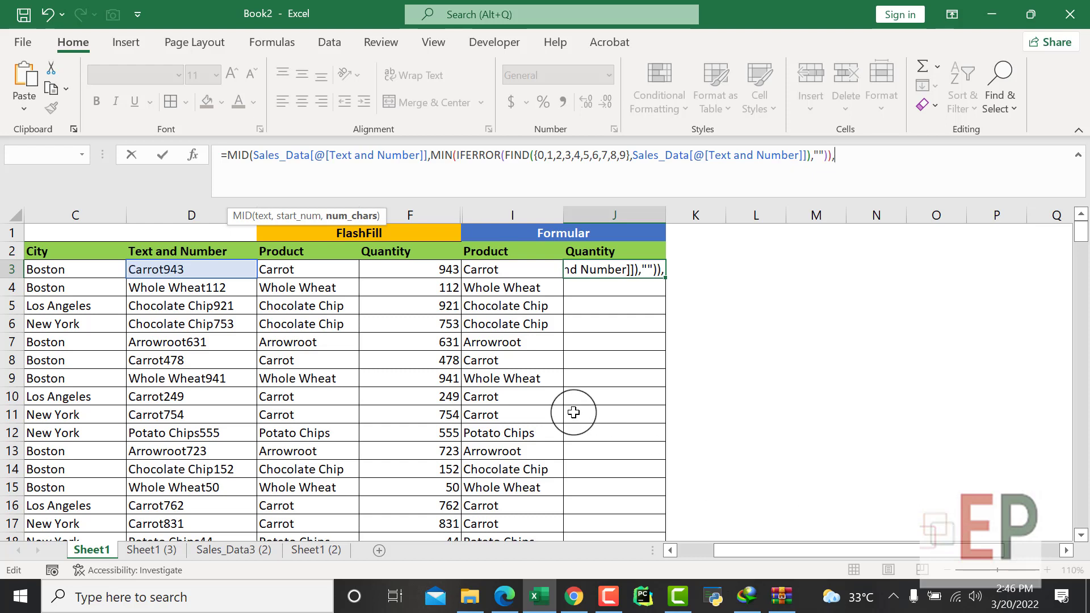
text(1000))
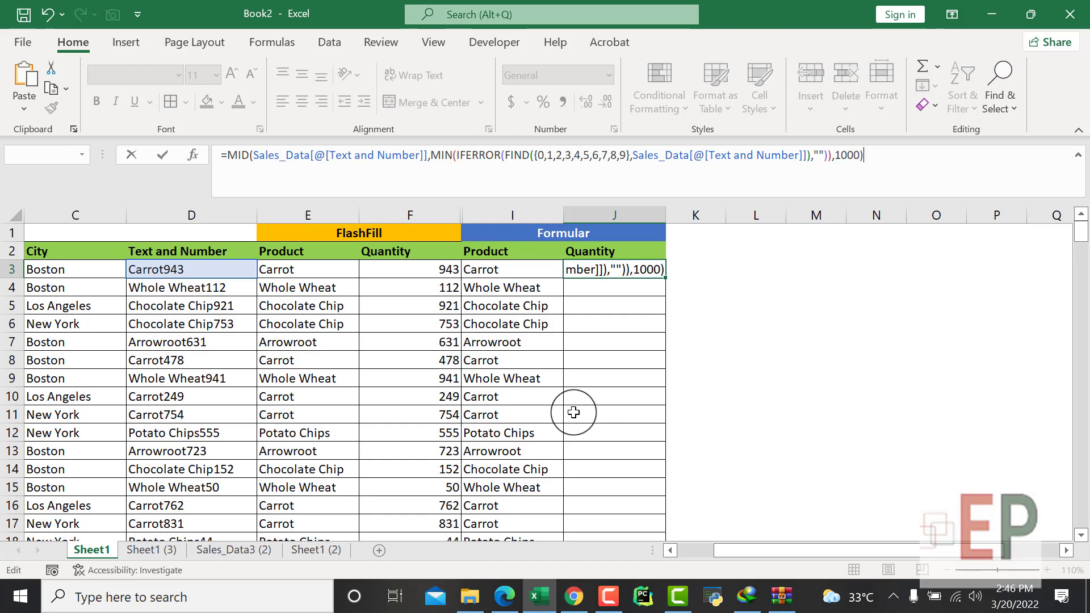
scroll(193, 335, down, 5)
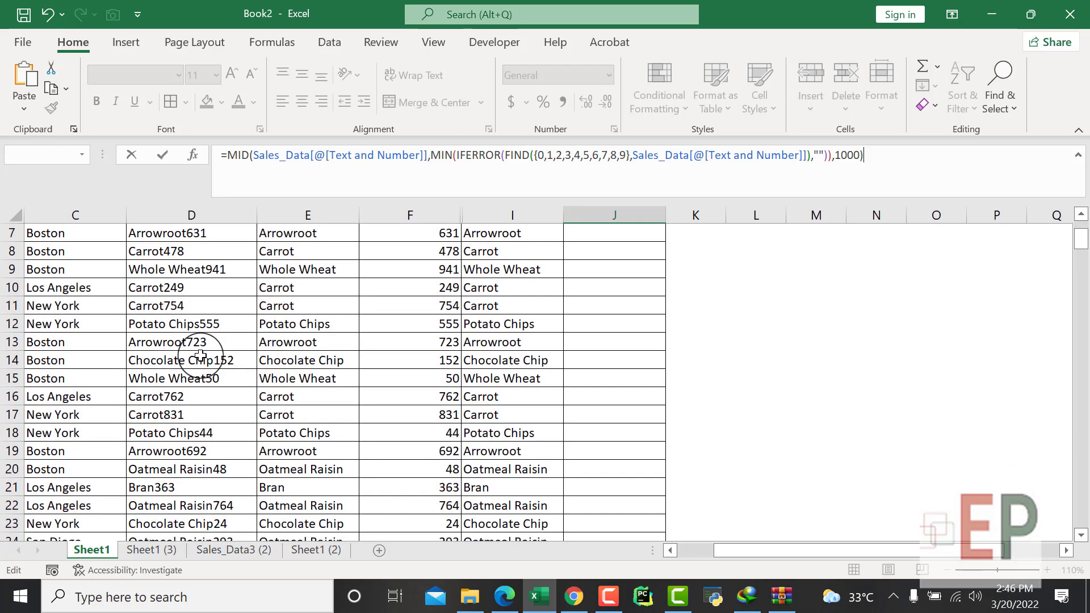
scroll(189, 397, down, 15)
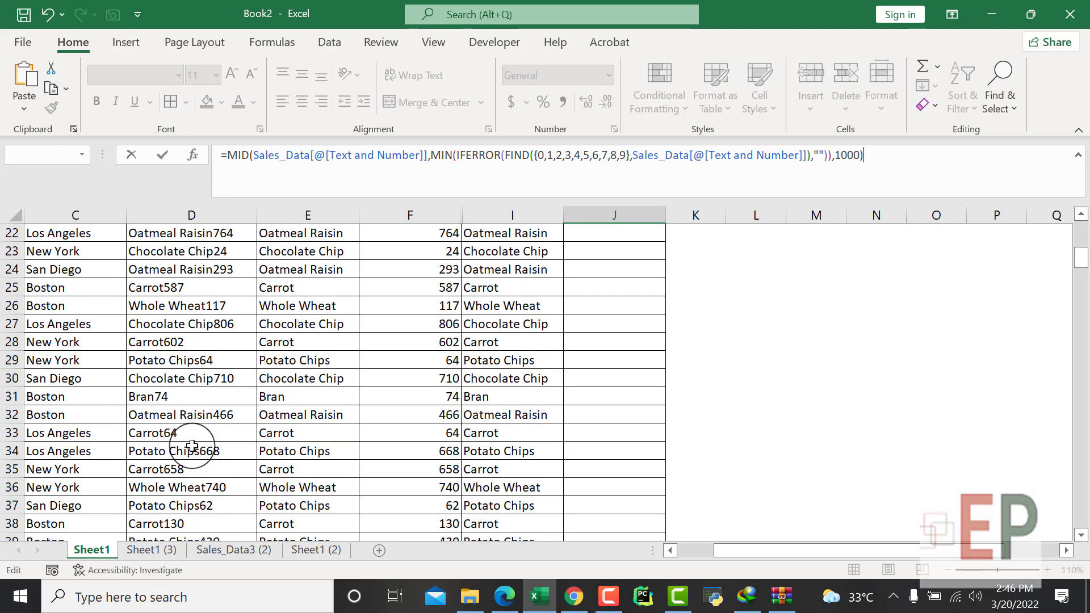
scroll(196, 493, down, 6)
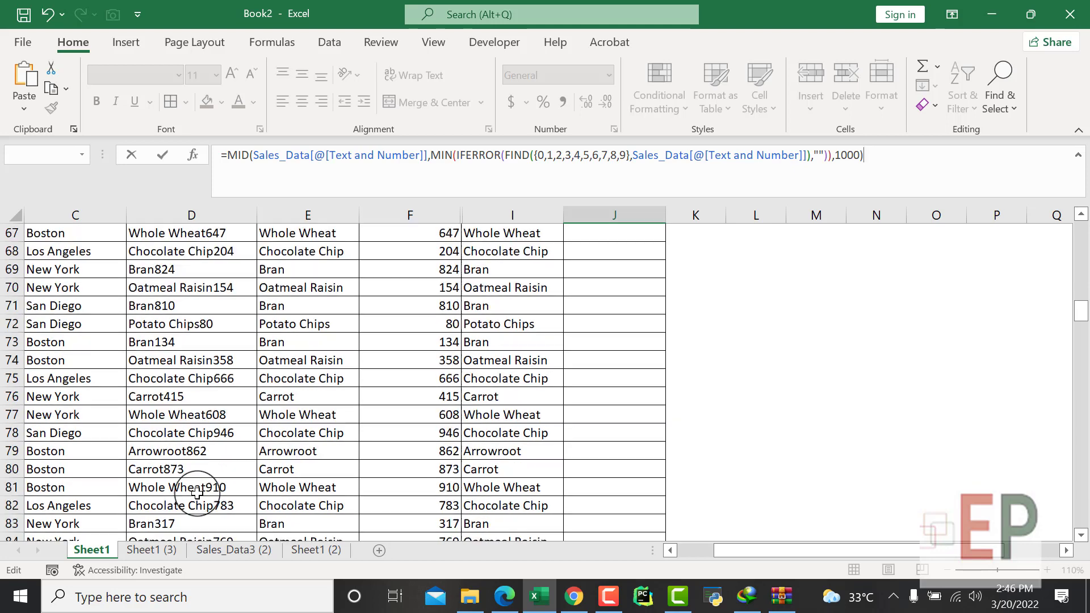
scroll(197, 494, up, 6)
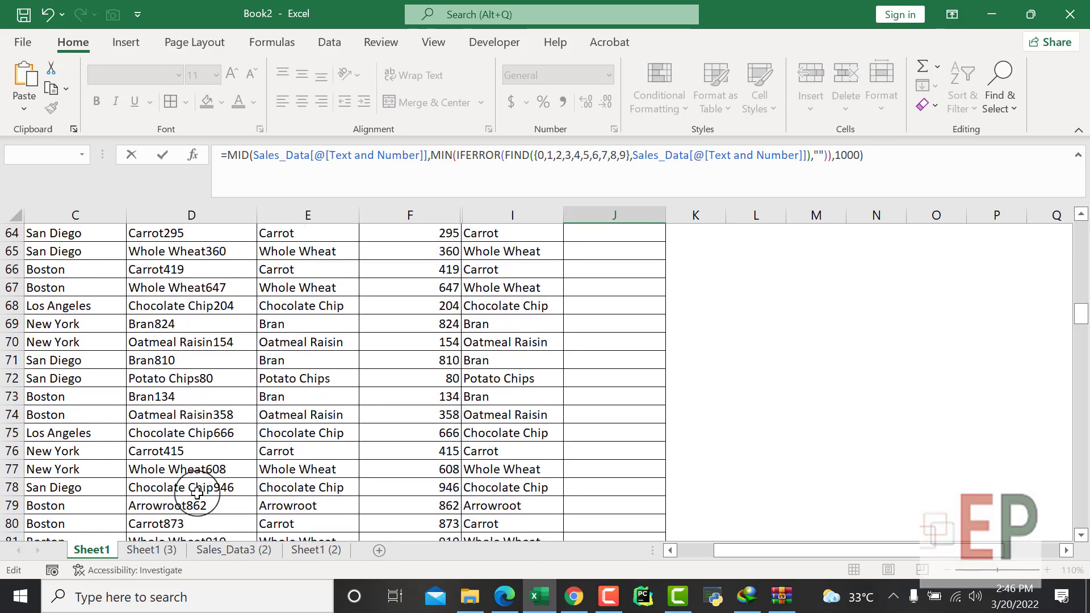
scroll(206, 523, up, 5)
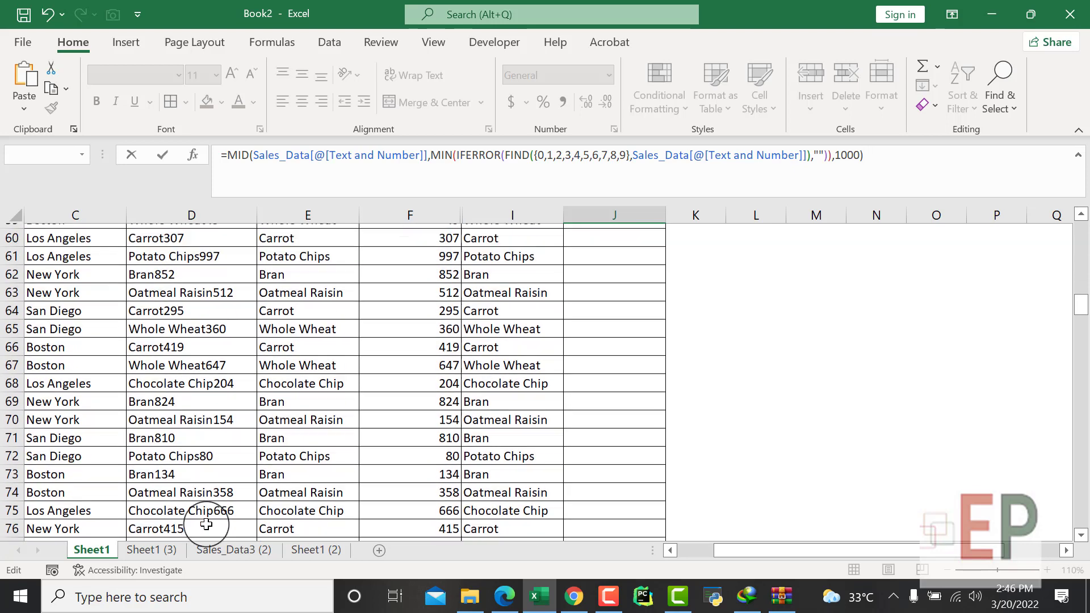
scroll(204, 511, up, 15)
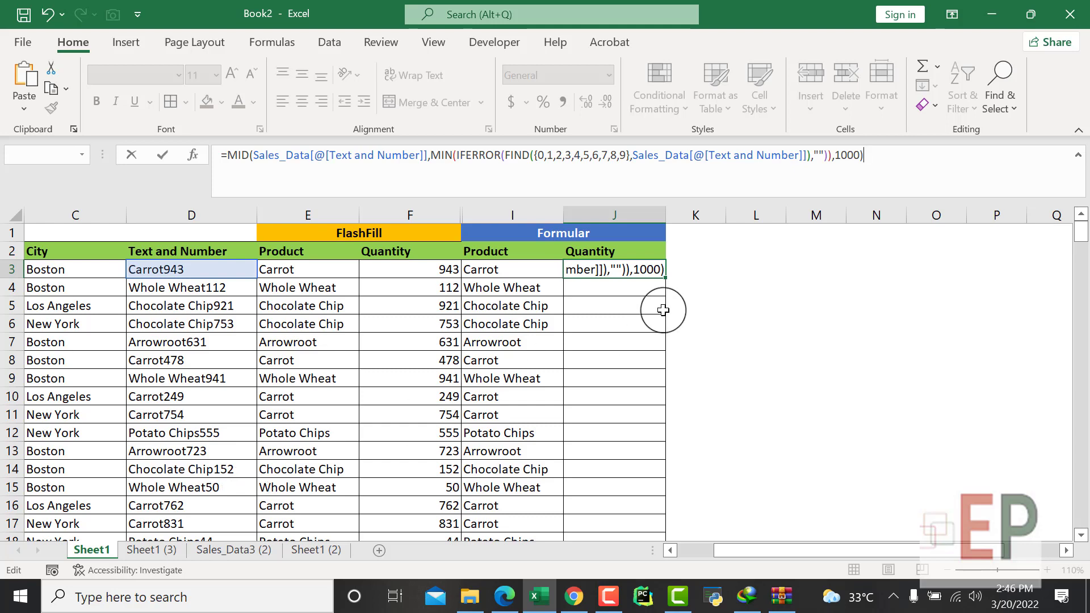
key(Return)
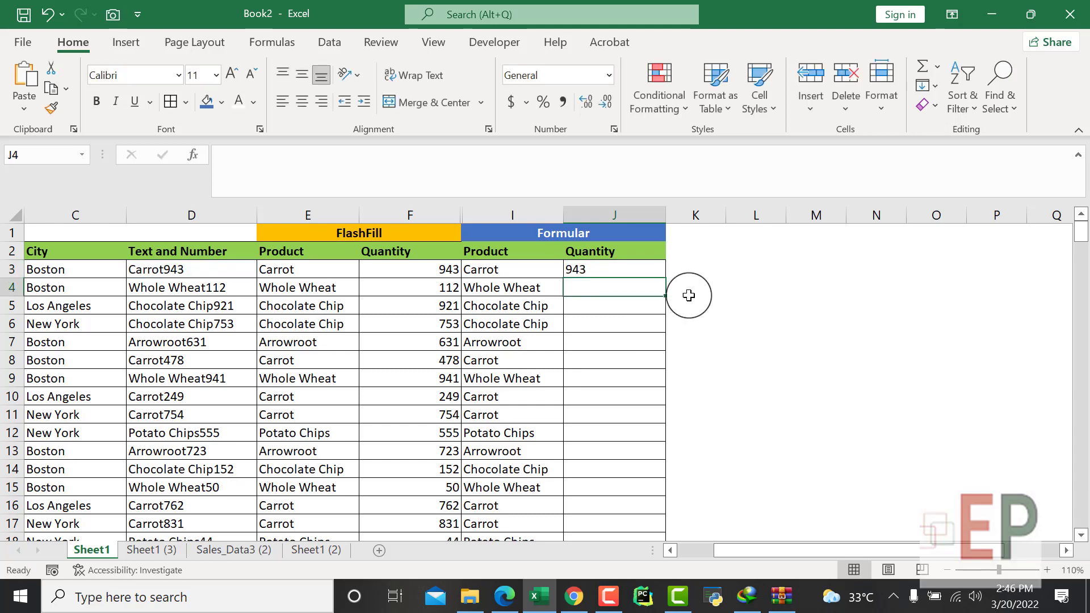
Fill the MID formula from J3 down to J246 and check the extracted quantities
click(601, 272)
double_click(667, 278)
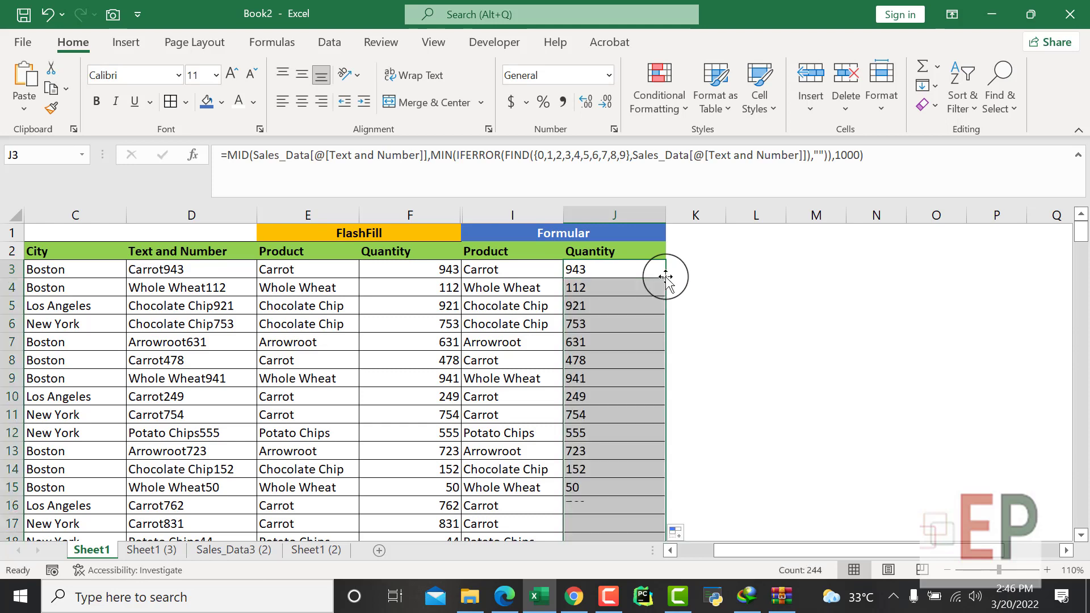
click(735, 290)
scroll(628, 340, down, 1)
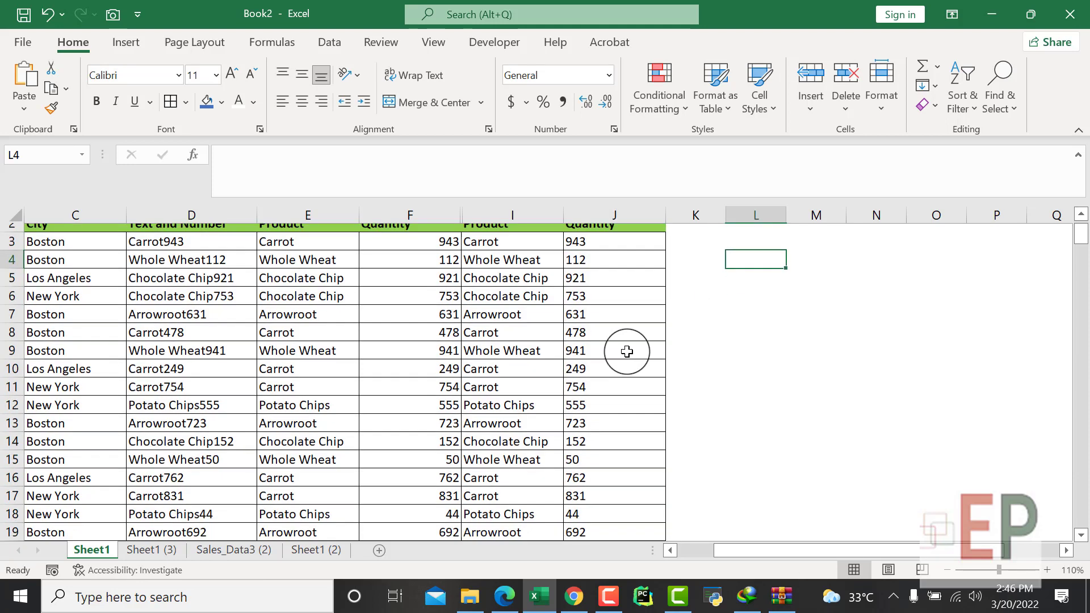
scroll(616, 322, up, 1)
click(603, 270)
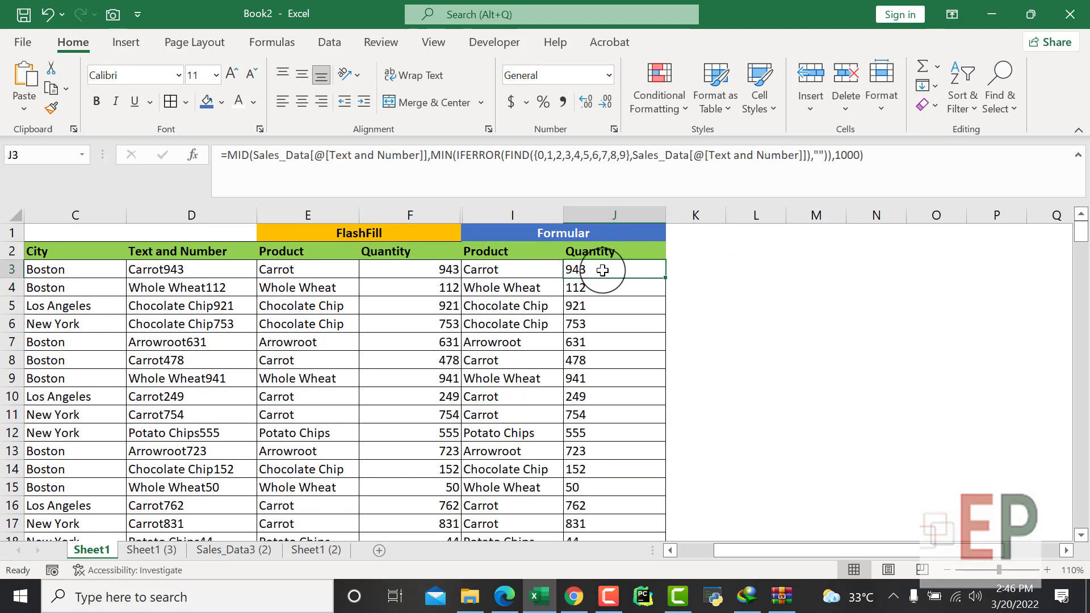
click(717, 342)
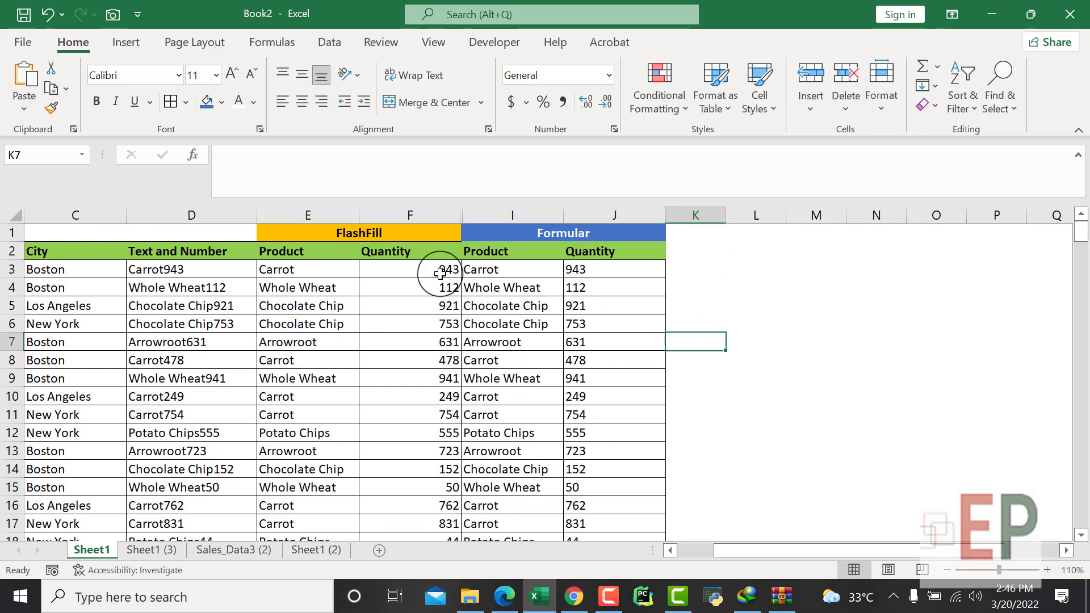
Copy the formula cells J3:J246 and paste them over themselves as values only
click(587, 271)
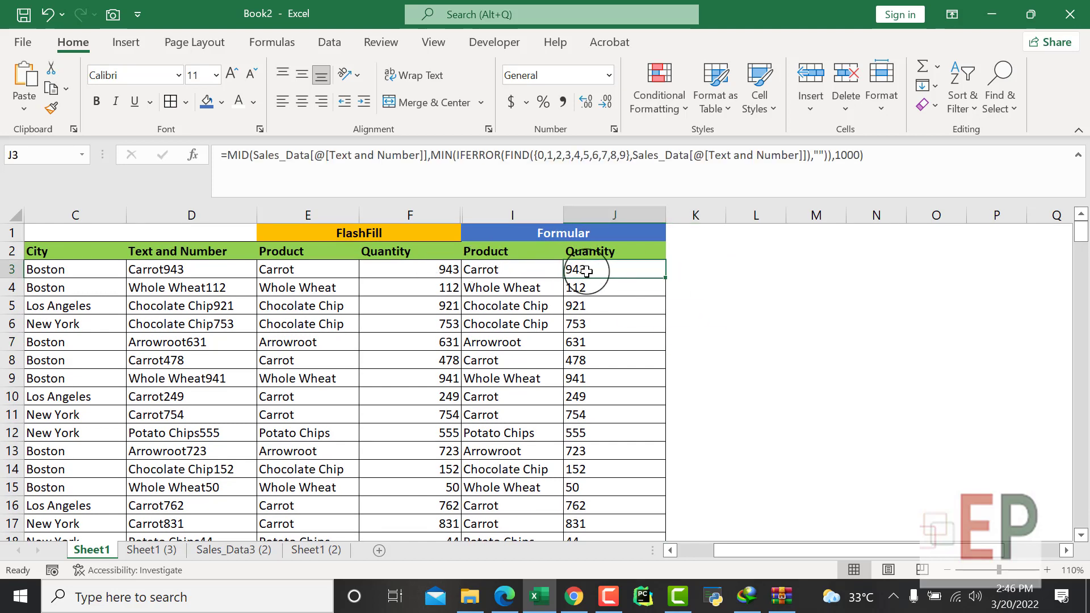
key(ctrl+shift+Down)
key(ctrl+c)
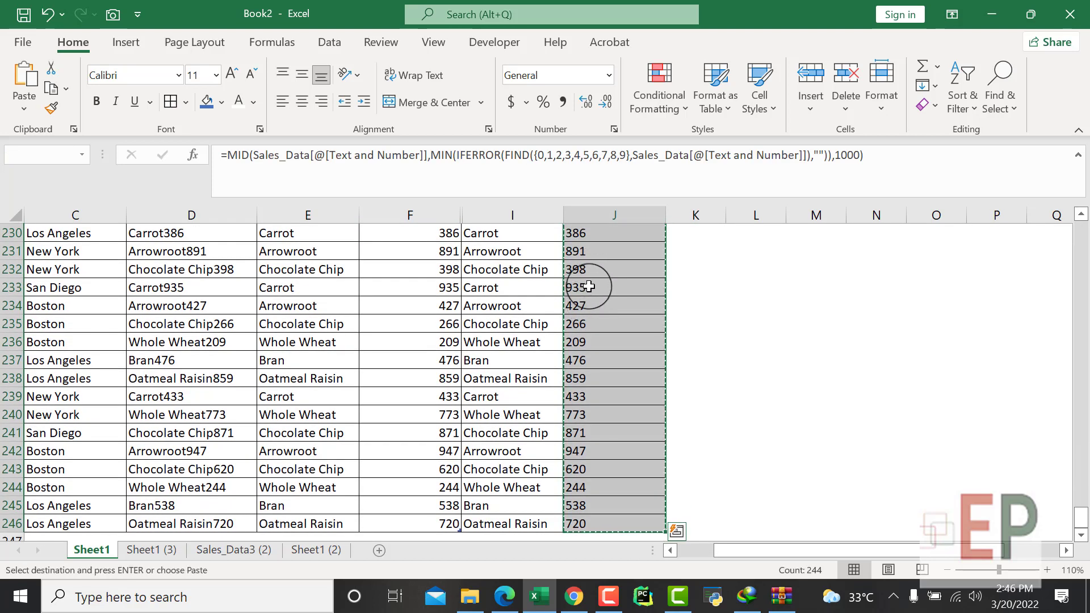
right_click(594, 269)
click(665, 209)
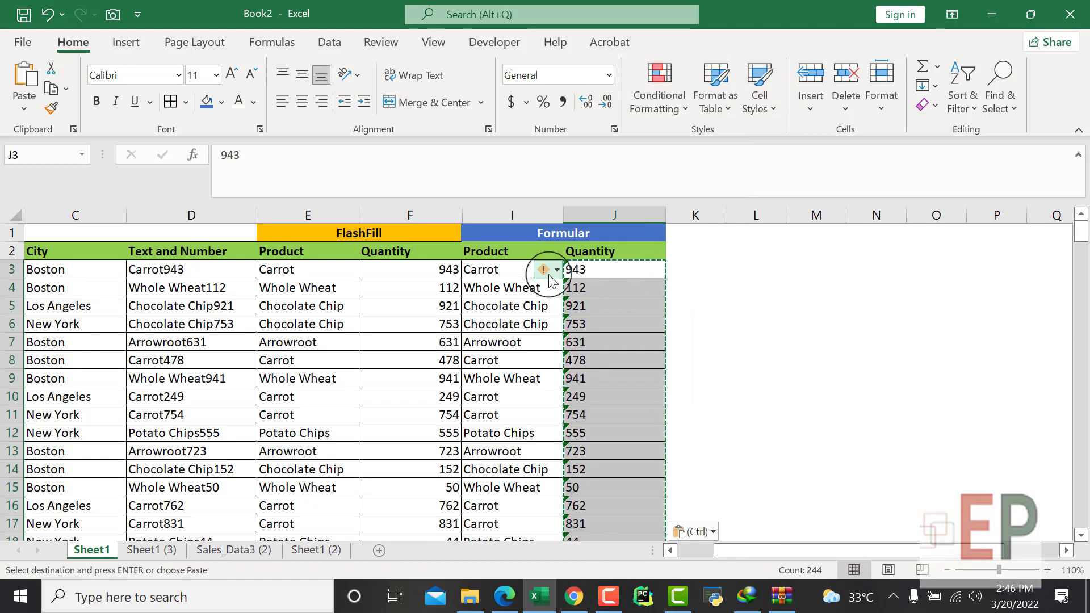
Convert the text values in J3:J246 to numbers and clear the copy selection
click(546, 270)
click(571, 315)
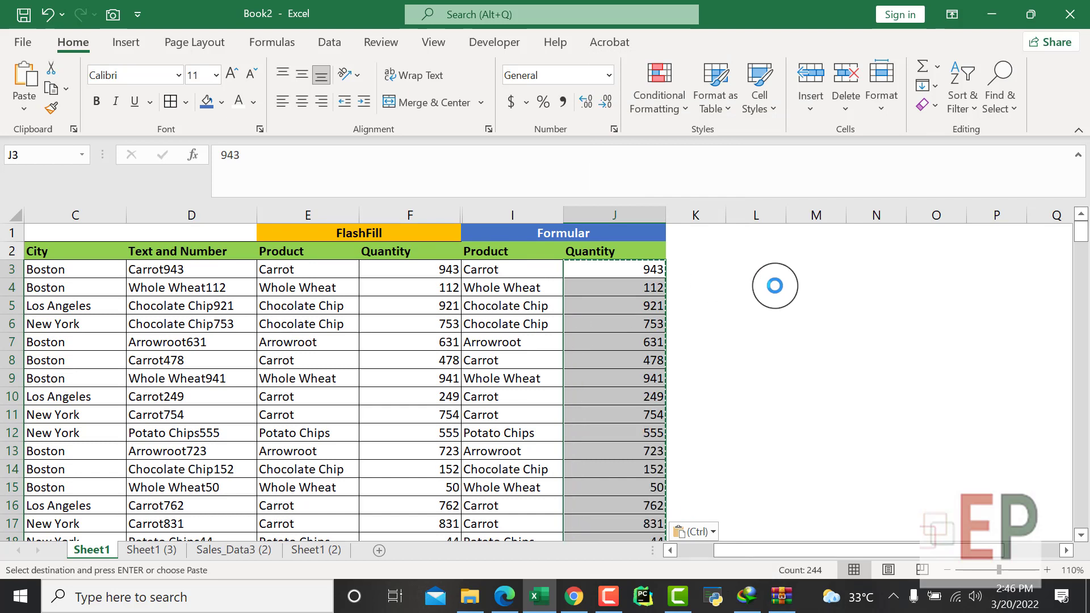
click(770, 294)
click(760, 342)
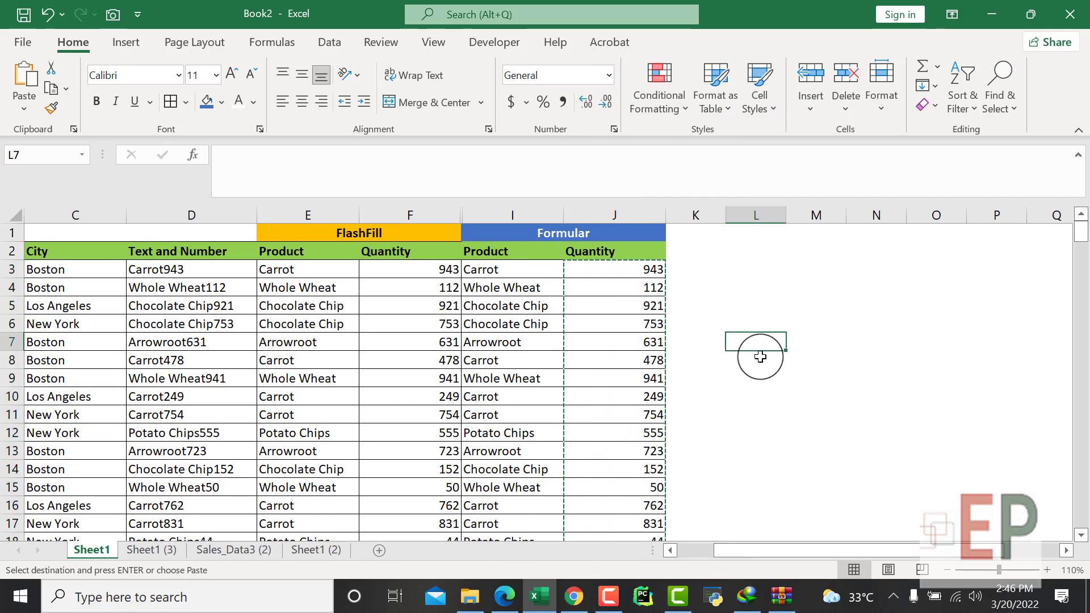
key(Escape)
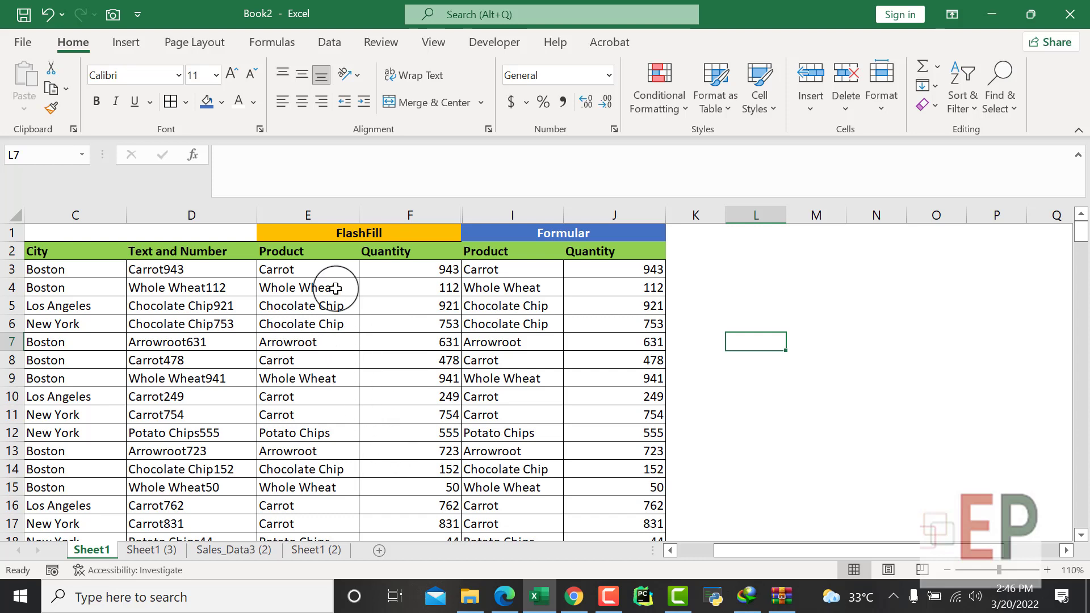
click(340, 232)
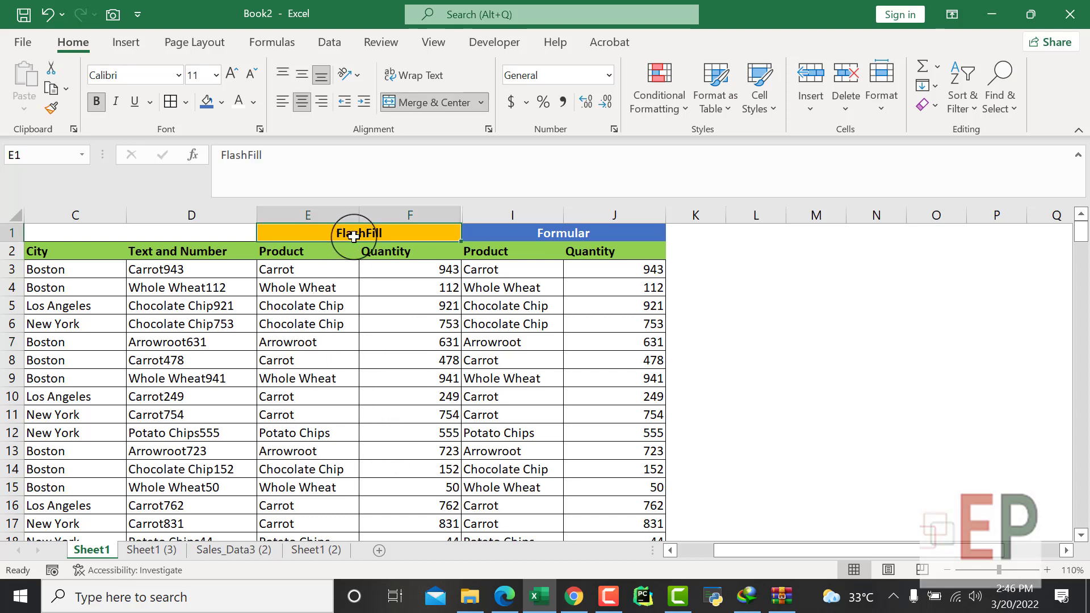
click(582, 234)
click(703, 236)
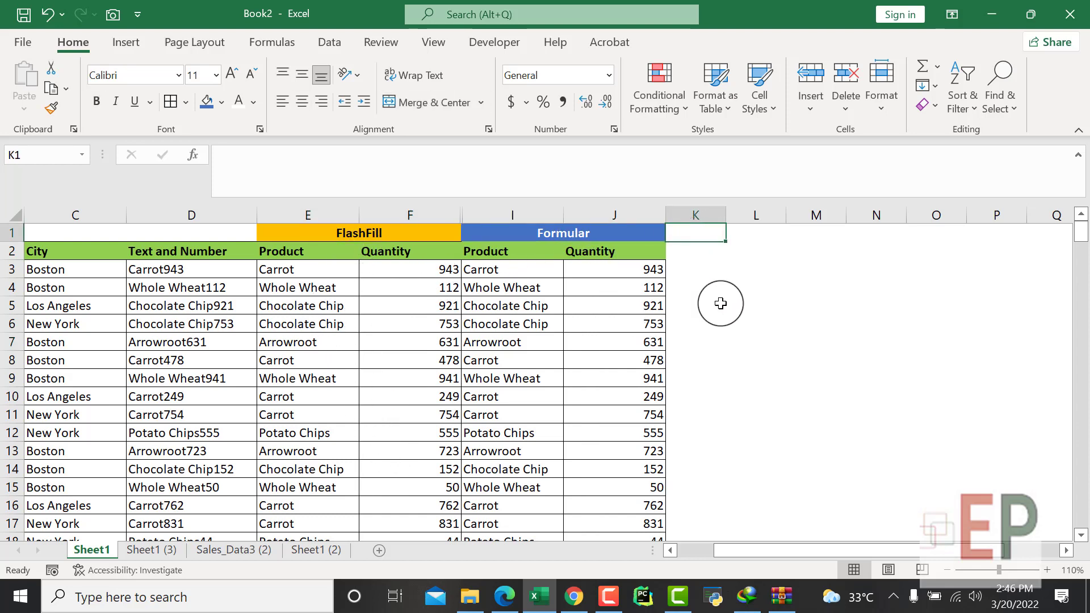
click(706, 308)
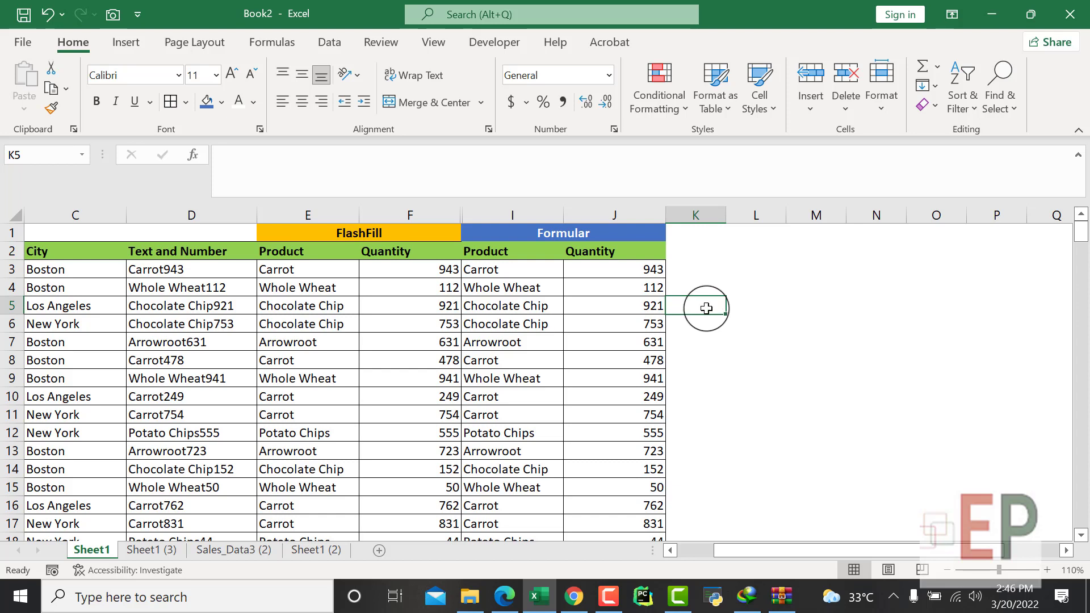